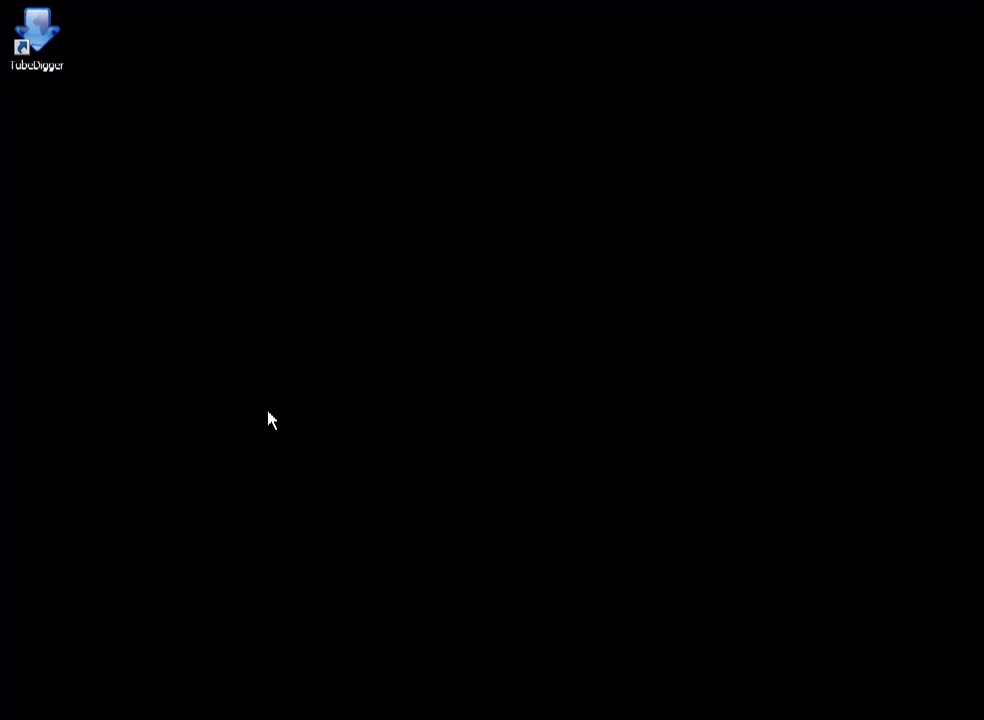
# - Launch TubeDigger and load the pasted ustream APLIVE Chicks channel URL
pyautogui.doubleClick(40, 45)
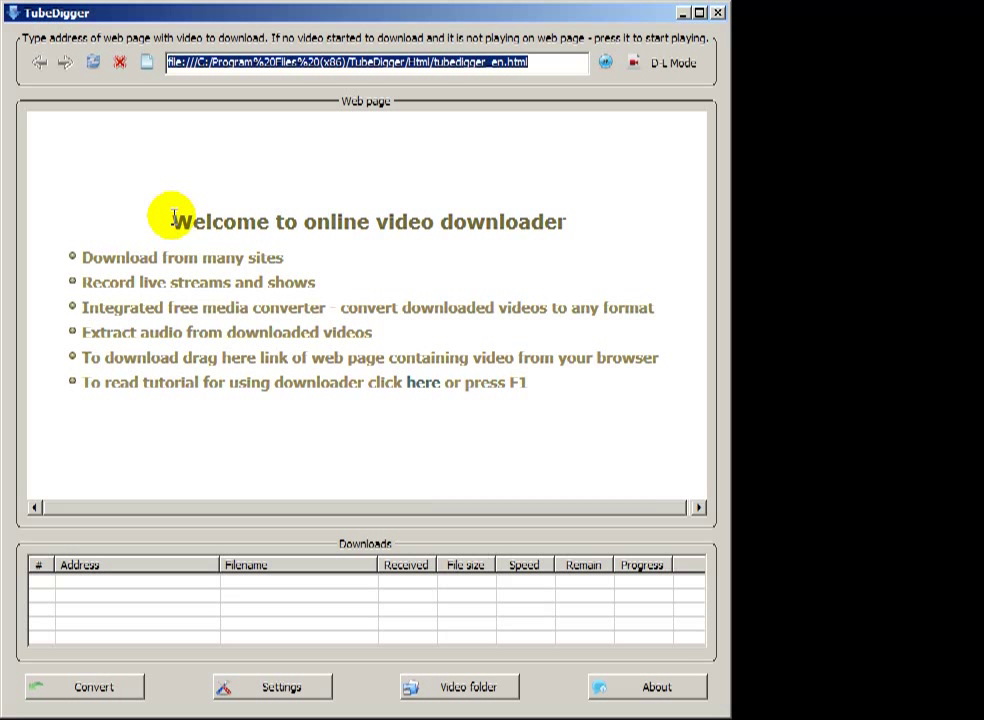
pyautogui.rightClick(282, 68)
pyautogui.click(331, 133)
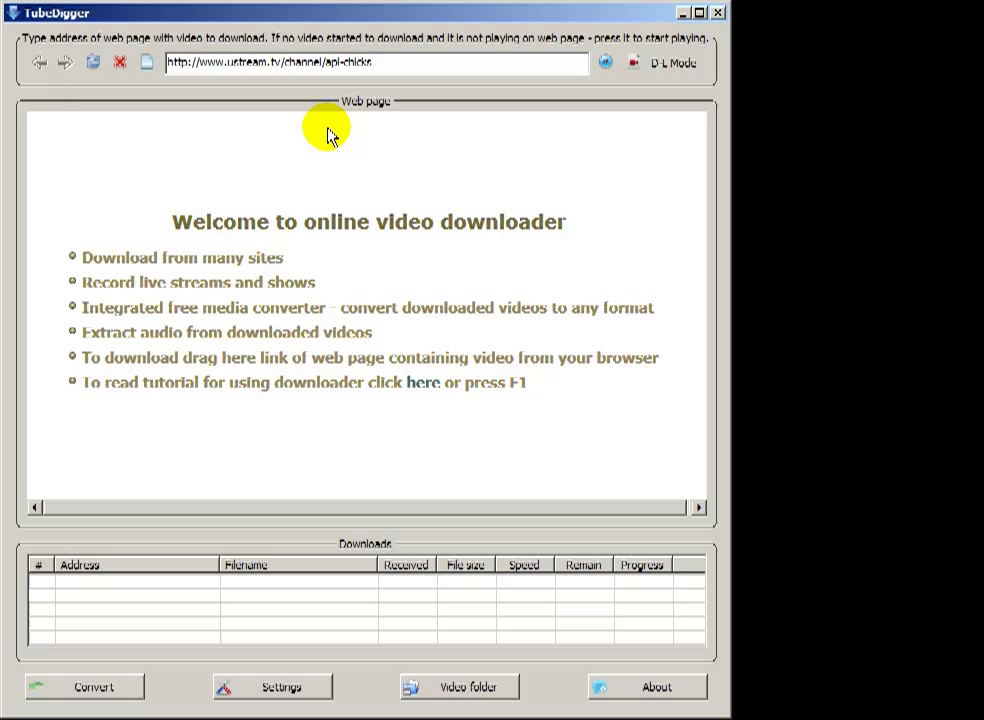
pyautogui.press('Return')
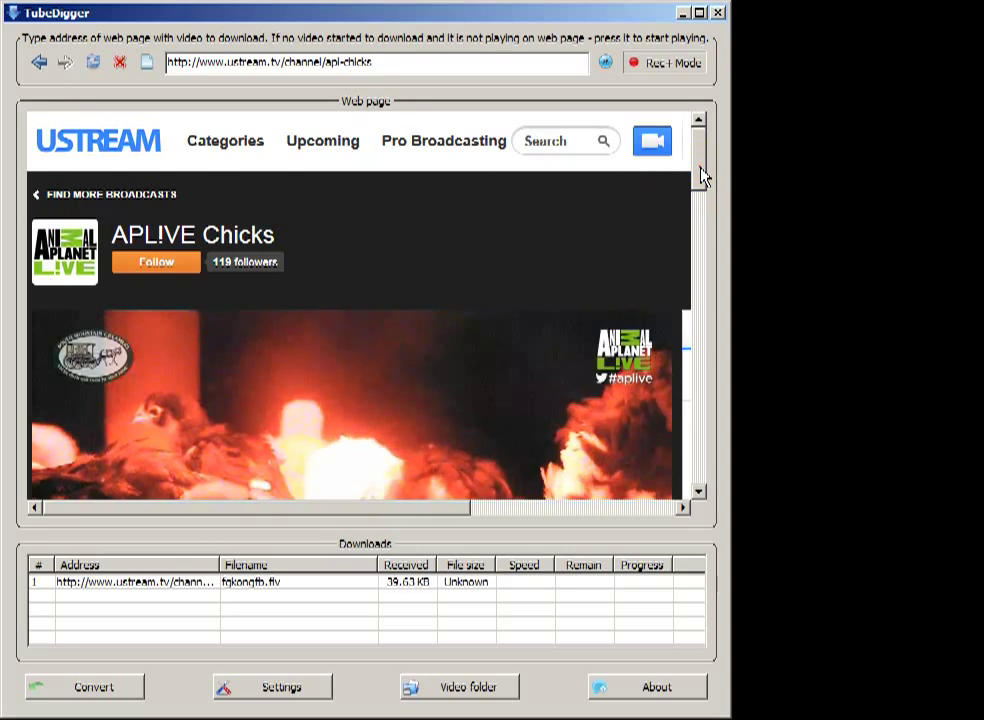
# - Start downloading the chick live stream and open the folder holding it
pyautogui.scroll(-2, 703, 190)
pyautogui.moveTo(703, 190); pyautogui.dragTo(705, 207)
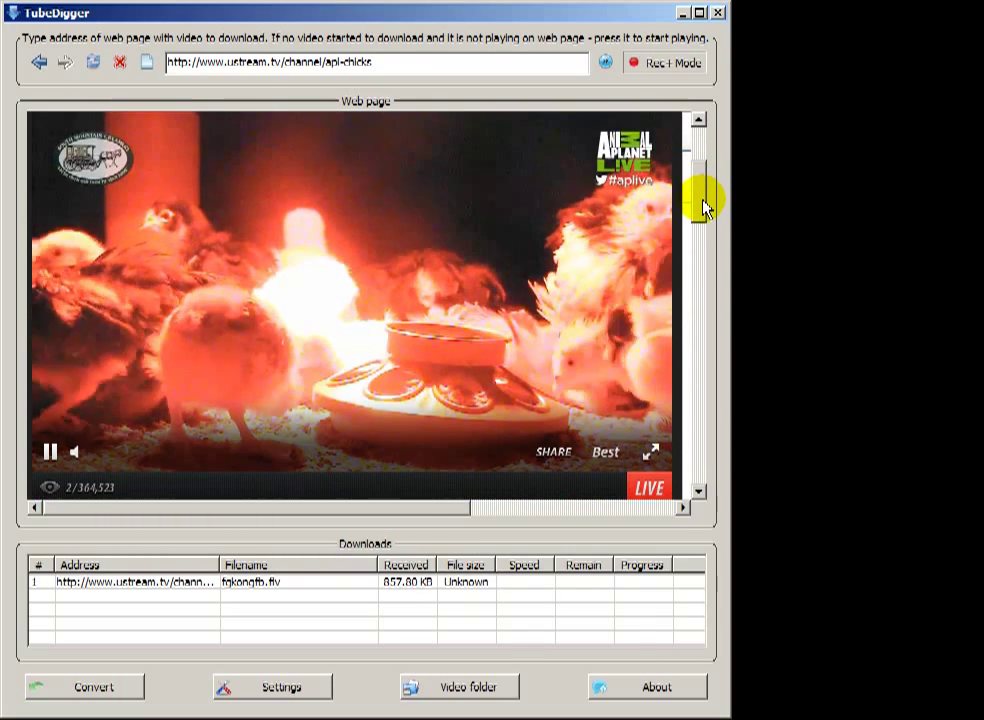
pyautogui.click(264, 590)
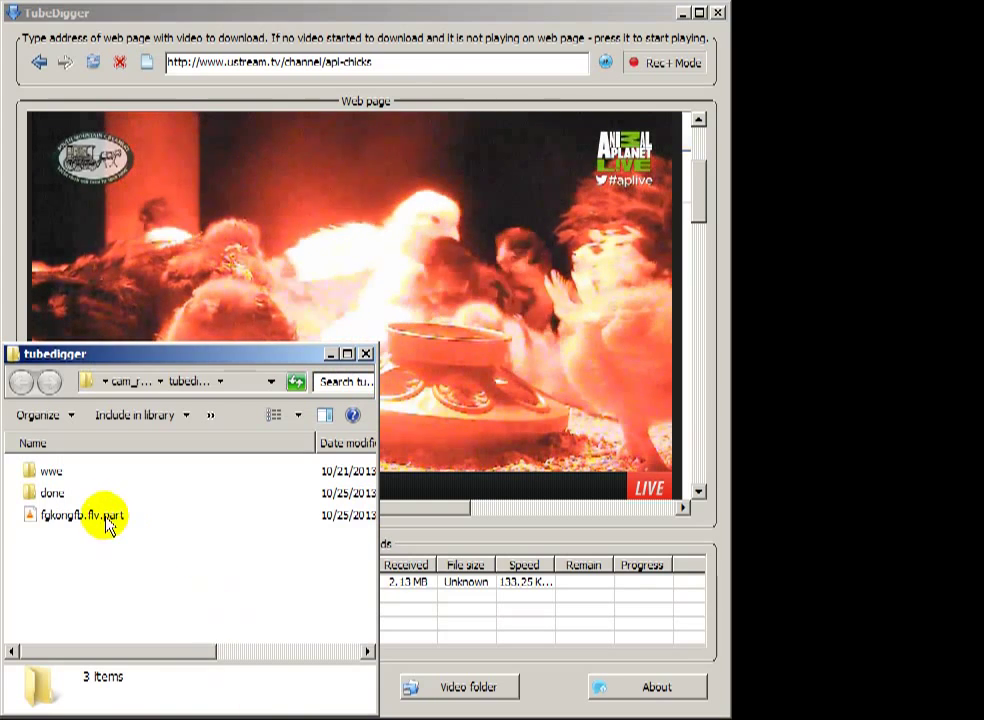
# - Play fgkongfb.flv.part in VLC at 1:2 Half zoom, window moved higher up
pyautogui.click(105, 516)
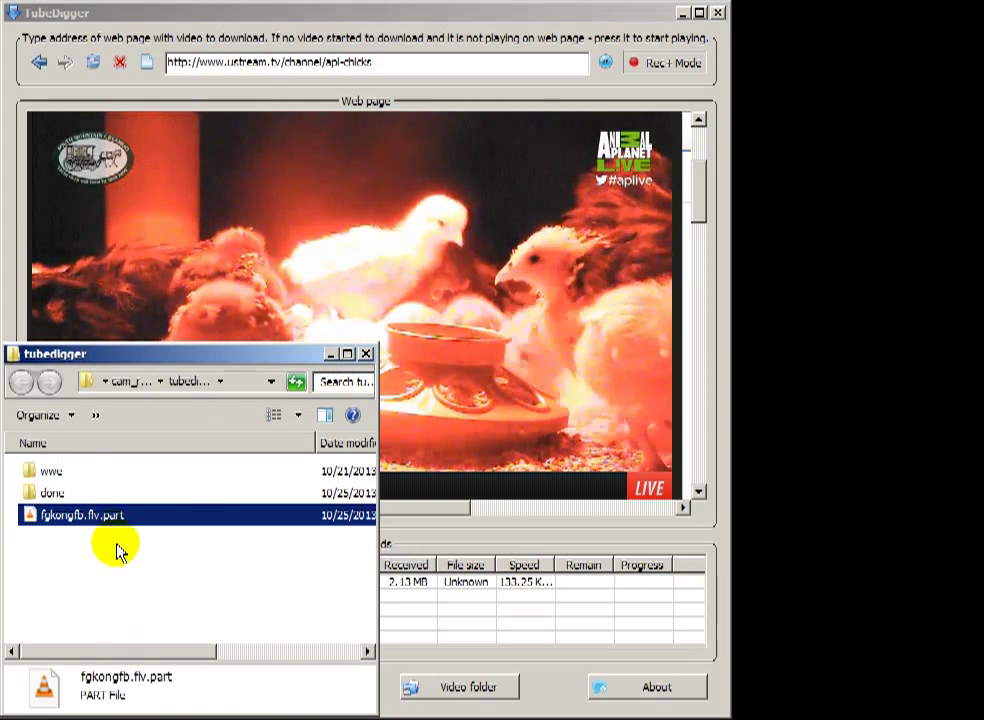
pyautogui.doubleClick(105, 516)
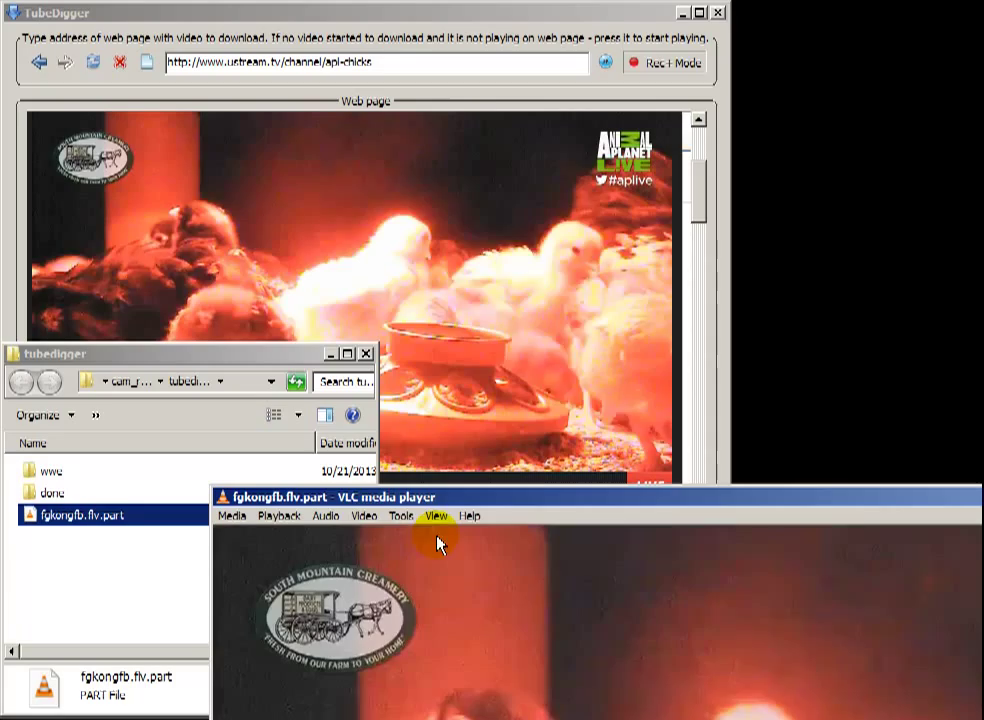
pyautogui.click(360, 516)
pyautogui.moveTo(380, 669)
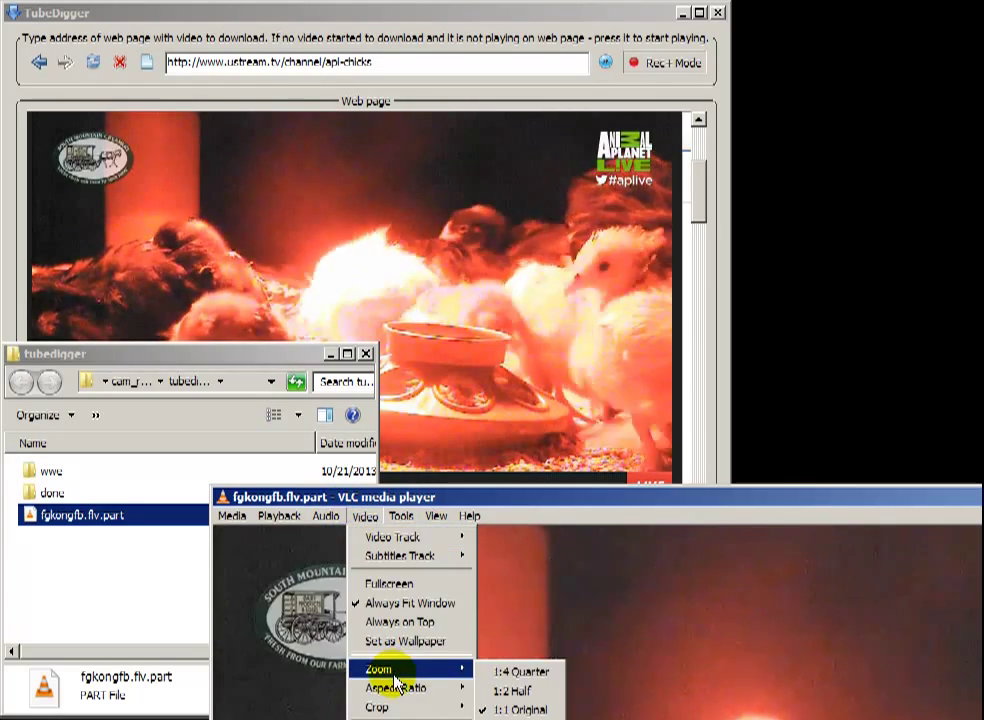
pyautogui.click(515, 692)
pyautogui.moveTo(510, 500)
pyautogui.mouseDown()
pyautogui.moveTo(533, 262)
pyautogui.moveTo(616, 273)
pyautogui.mouseUp()
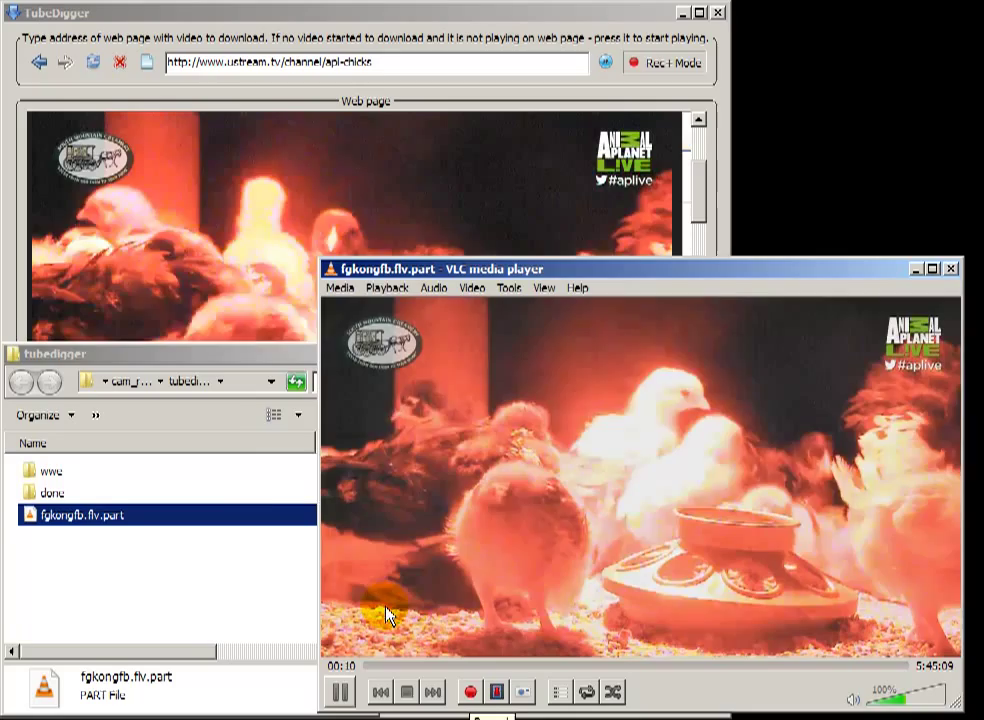
# - Minimize Explorer, record about 20 seconds of the chick stream in VLC, then close VLC
pyautogui.click(285, 355)
pyautogui.click(329, 356)
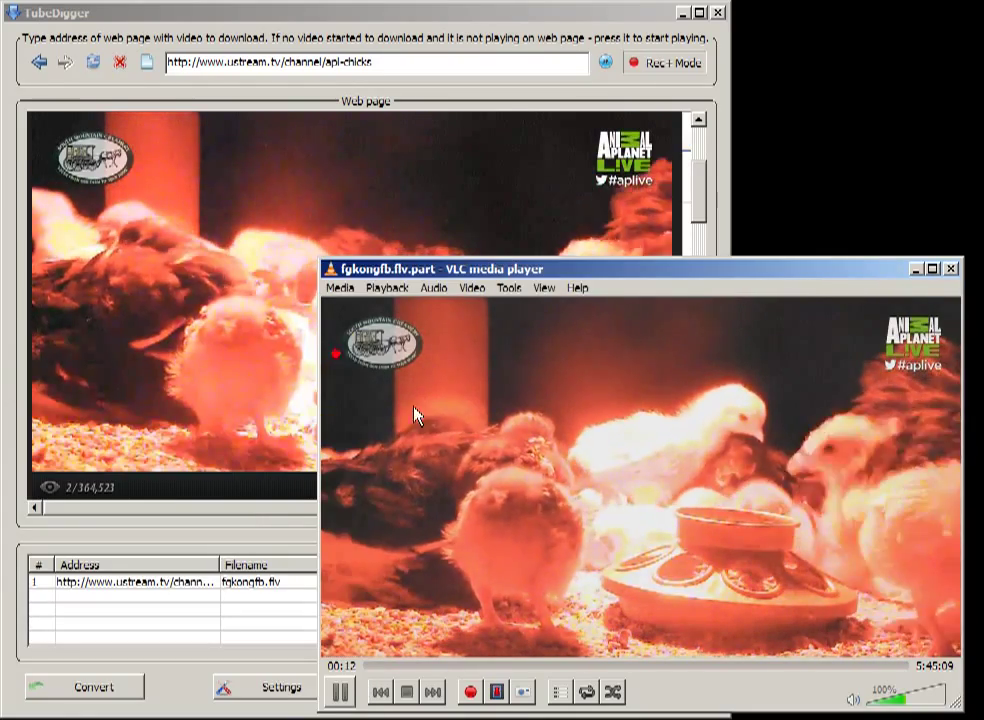
pyautogui.click(471, 691)
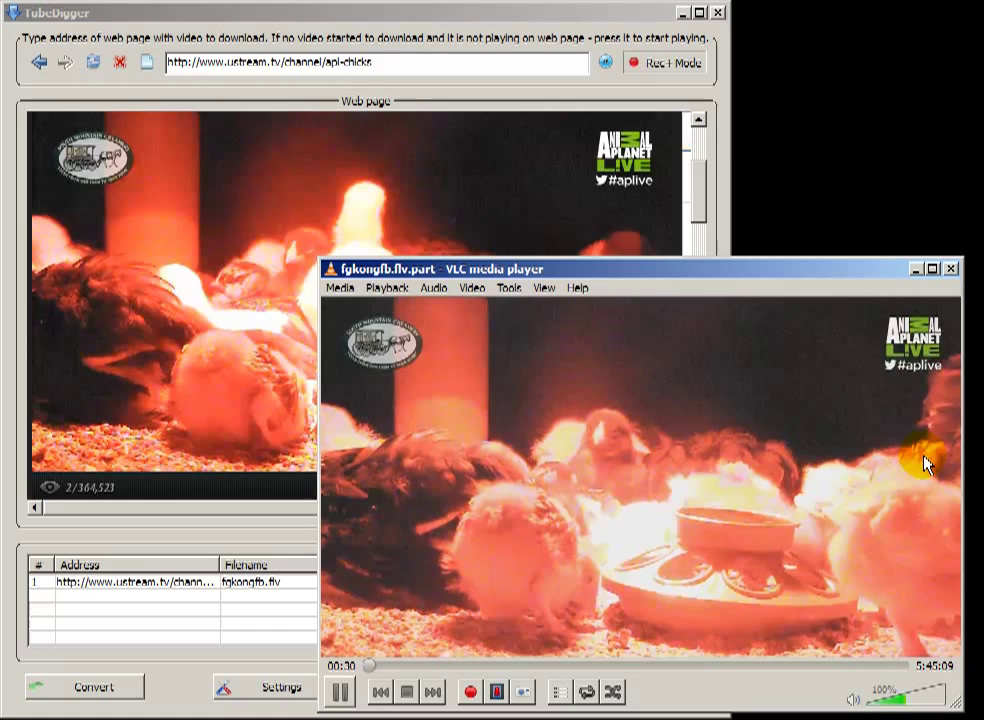
pyautogui.click(951, 268)
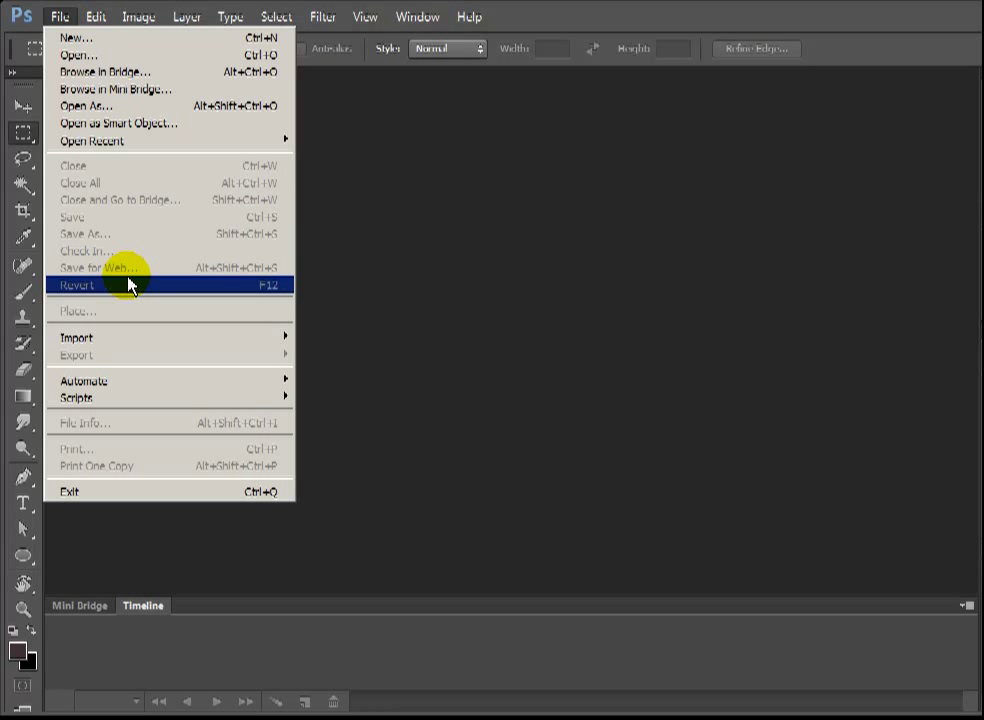
# - Pick the vlc-record clip from Videos for Video Frames to Layers import
pyautogui.click(327, 353)
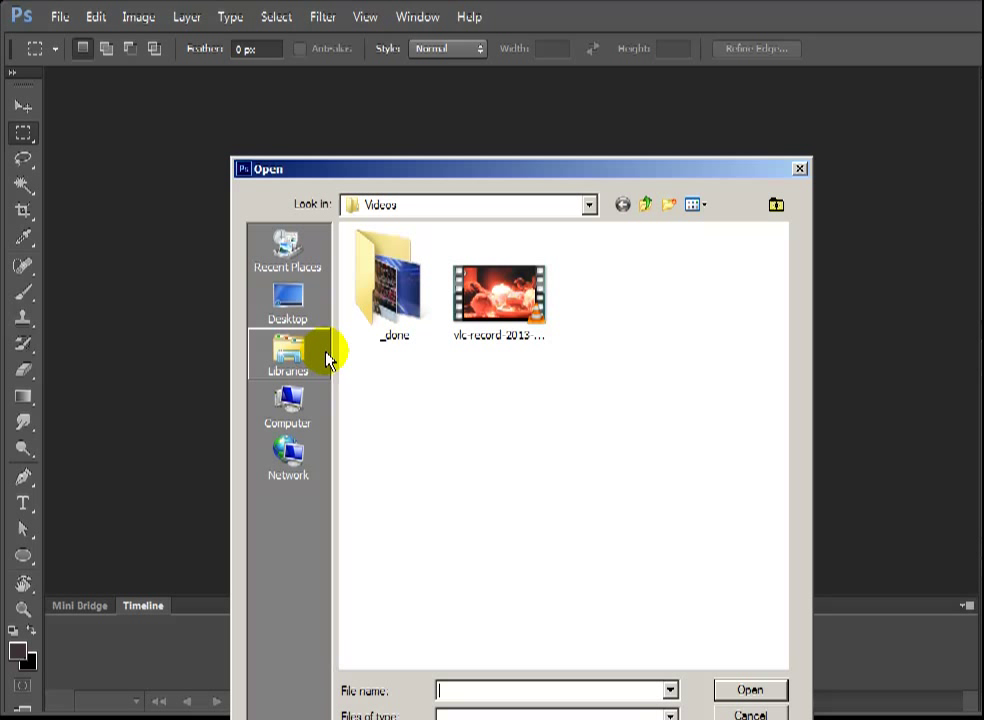
pyautogui.click(487, 365)
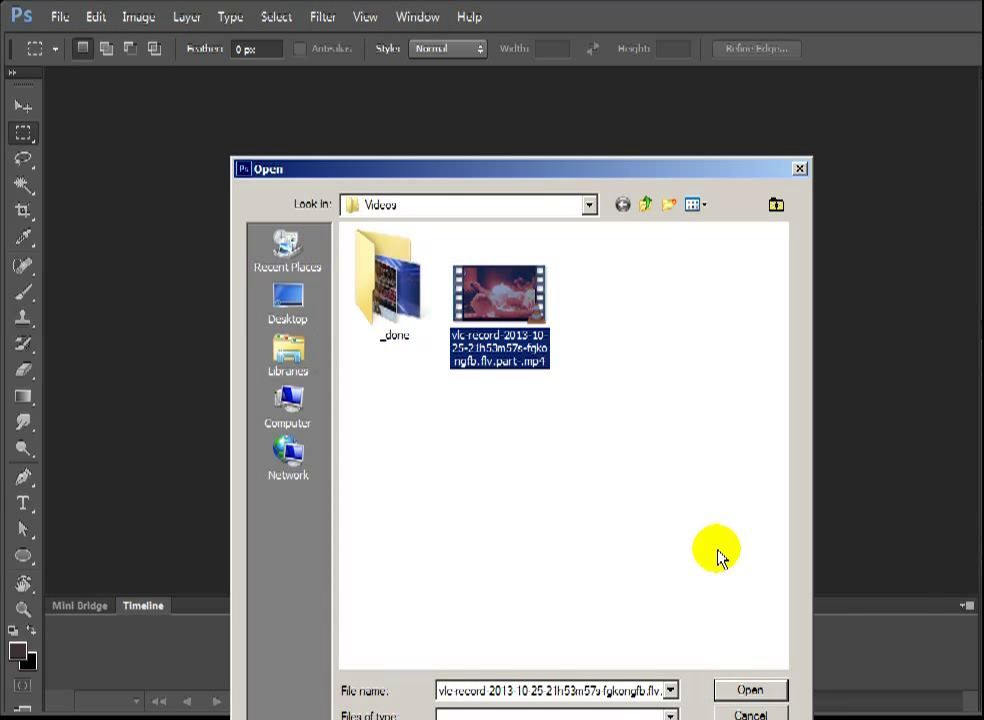
pyautogui.click(750, 690)
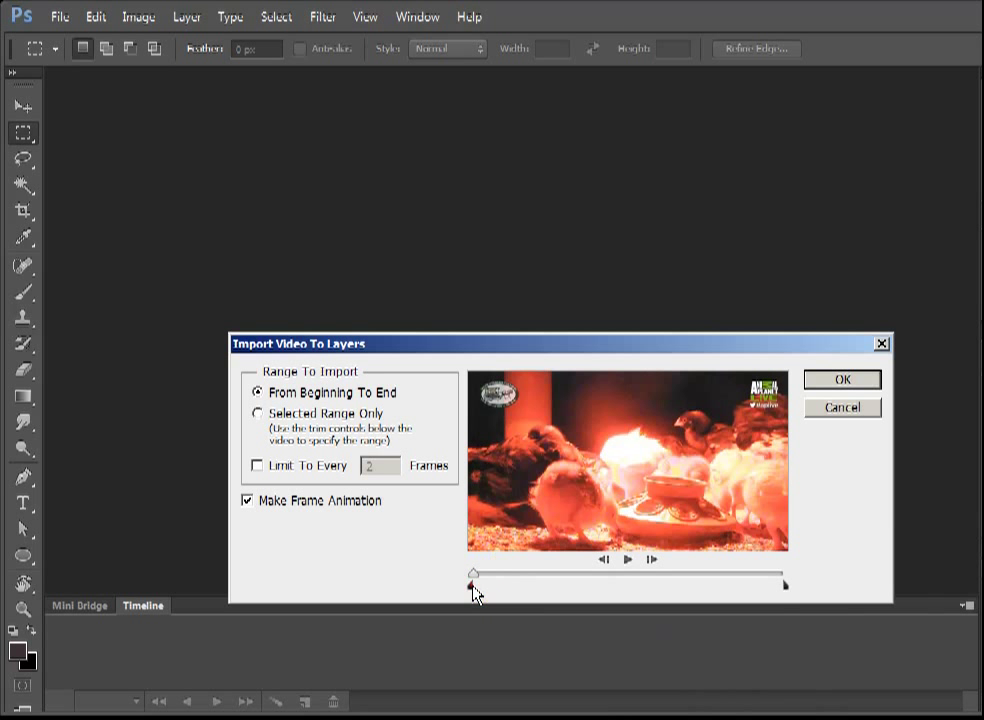
# - Preview the clip, trim the range to end earlier, and import every 2nd frame
pyautogui.moveTo(473, 590)
pyautogui.mouseDown()
pyautogui.moveTo(753, 588)
pyautogui.moveTo(500, 590)
pyautogui.mouseUp()
pyautogui.moveTo(484, 592)
pyautogui.mouseDown()
pyautogui.moveTo(707, 574)
pyautogui.moveTo(479, 562)
pyautogui.moveTo(511, 570)
pyautogui.moveTo(494, 568)
pyautogui.mouseUp()
pyautogui.moveTo(704, 592)
pyautogui.mouseDown()
pyautogui.moveTo(501, 593)
pyautogui.moveTo(538, 604)
pyautogui.moveTo(722, 580)
pyautogui.mouseUp()
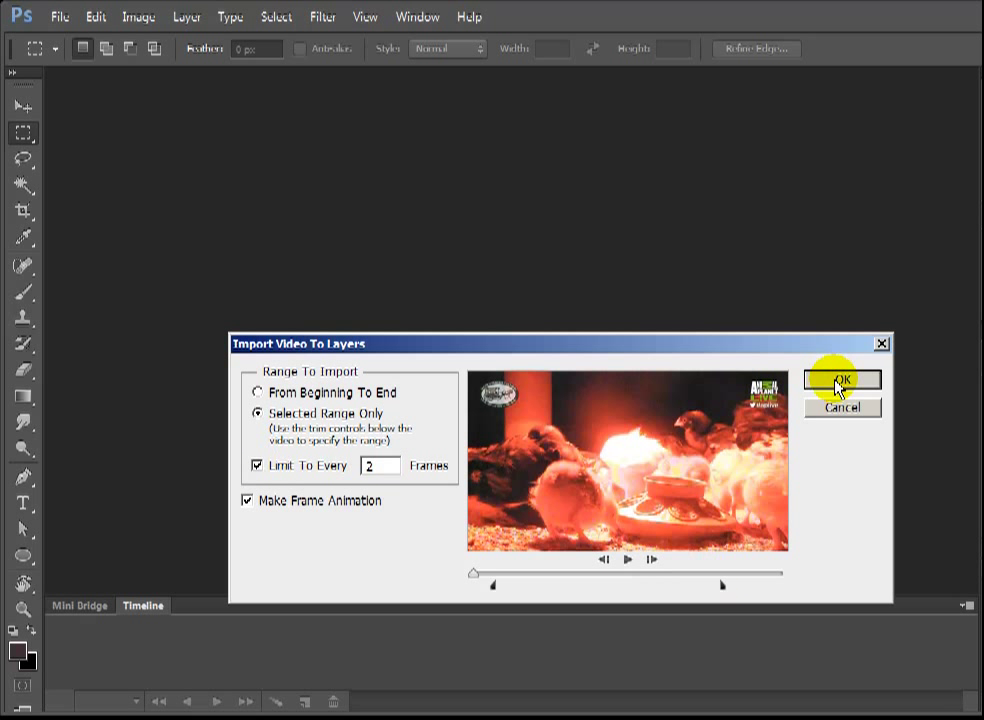
pyautogui.press('Return')
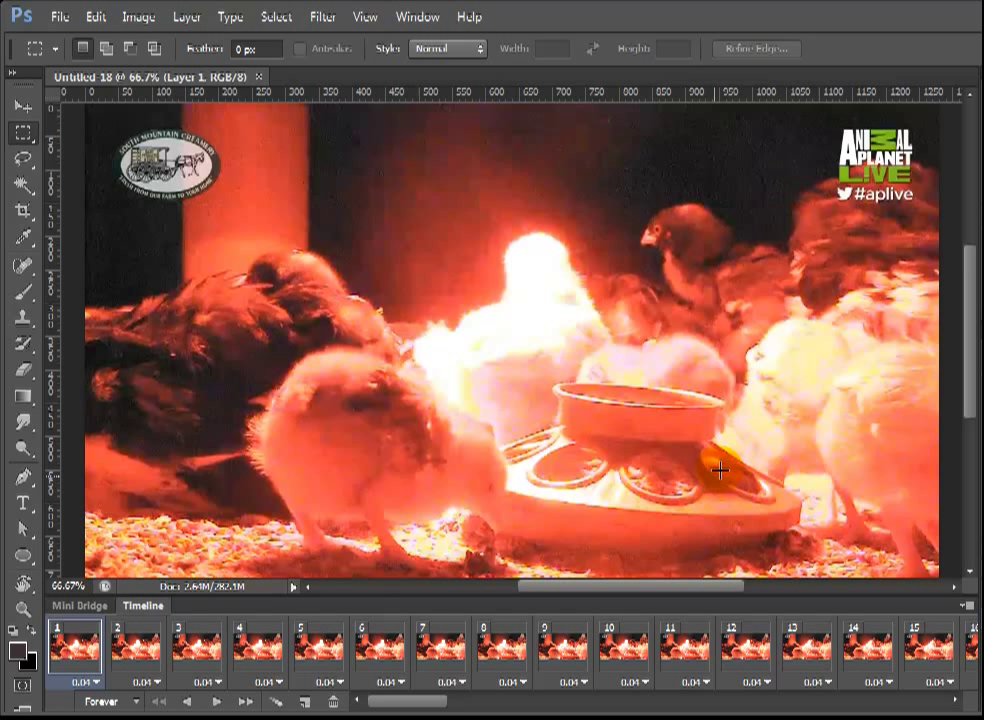
# - Give all frames a custom 0.08-second delay and play the animation
pyautogui.moveTo(475, 695)
pyautogui.mouseDown()
pyautogui.moveTo(474, 707)
pyautogui.moveTo(950, 710)
pyautogui.moveTo(381, 703)
pyautogui.moveTo(749, 714)
pyautogui.moveTo(920, 706)
pyautogui.mouseUp()
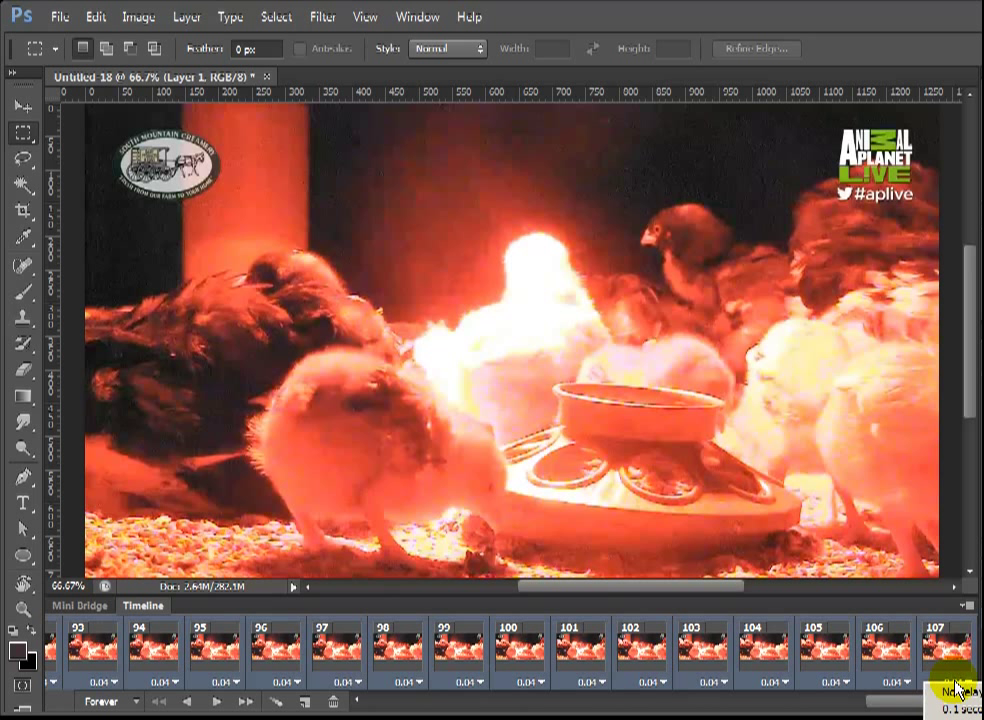
pyautogui.click(955, 712)
pyautogui.write('.08')
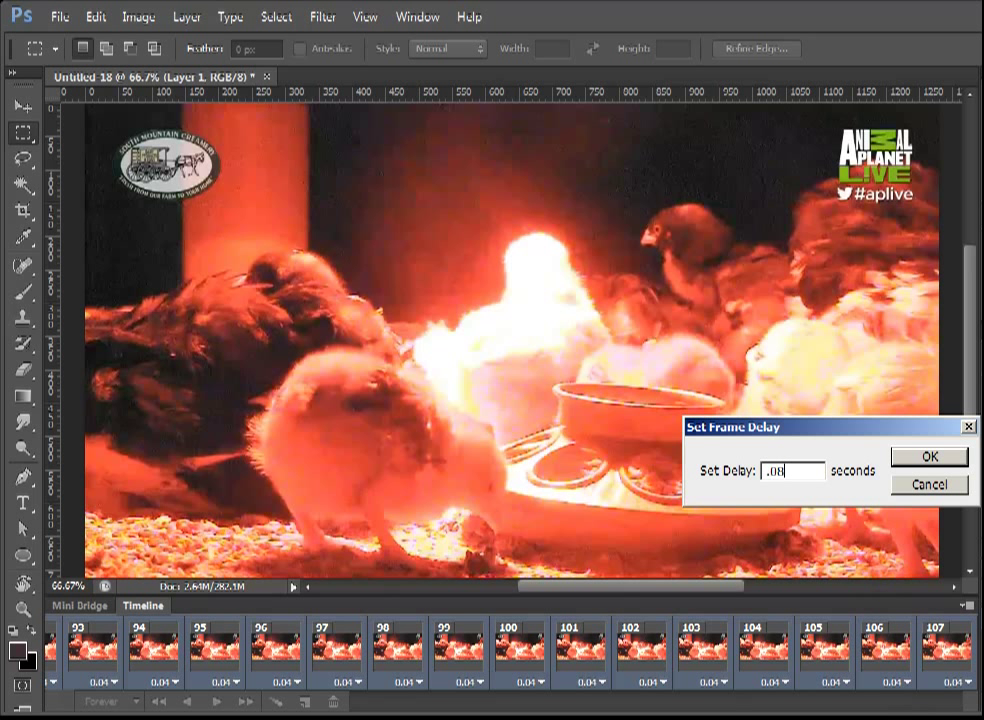
pyautogui.press('Return')
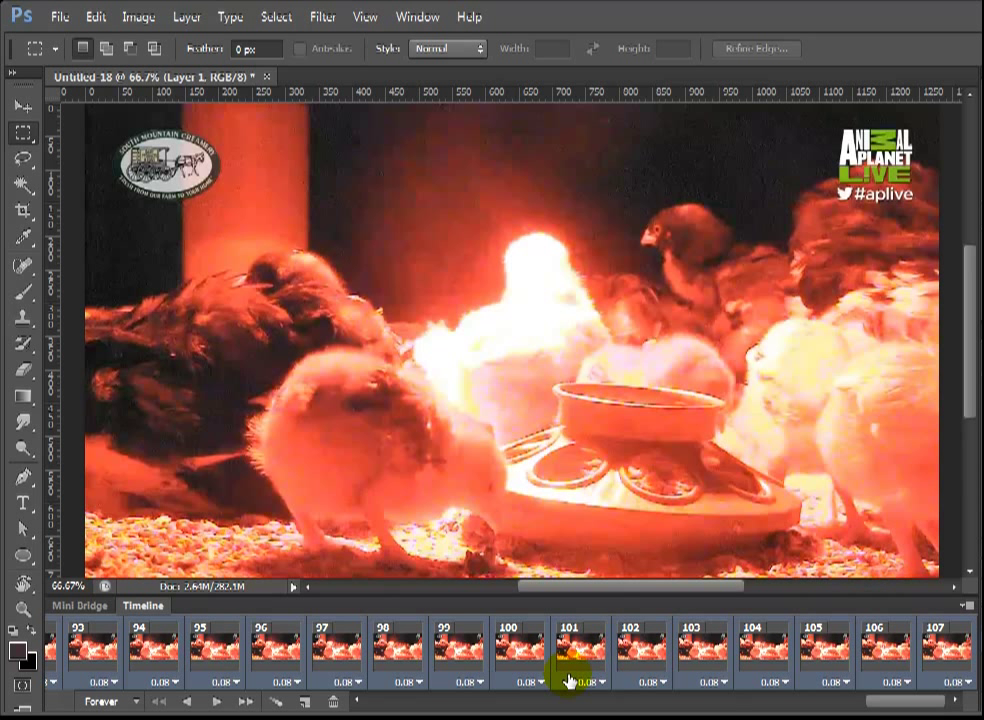
pyautogui.click(220, 705)
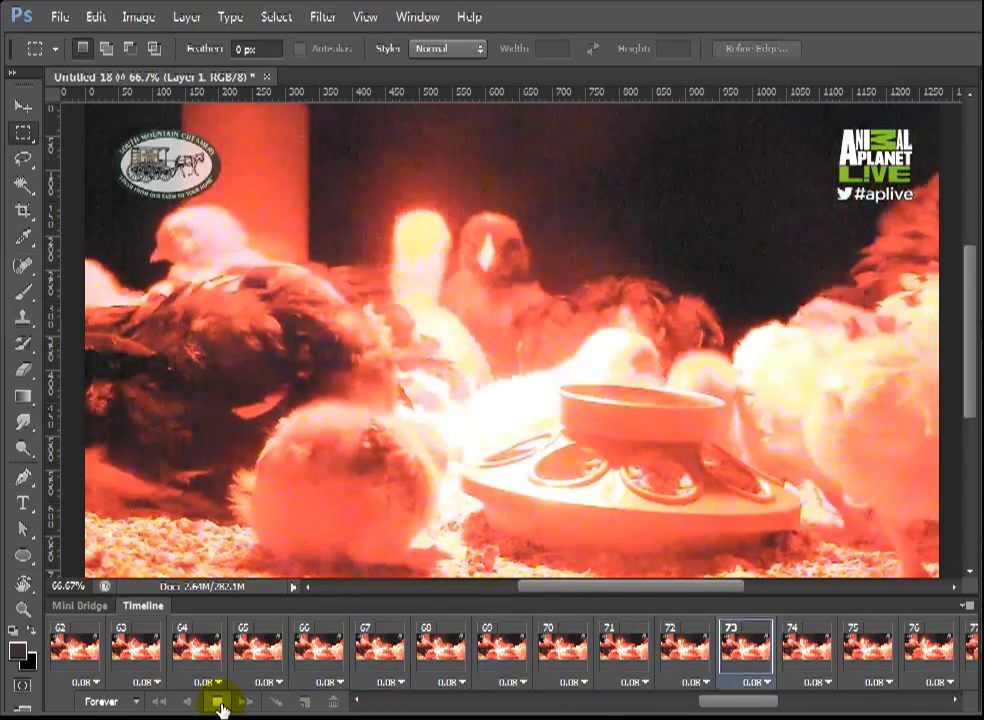
# - Stop playback and browse frames 66–82 to find where the animation should end
pyautogui.click(220, 705)
pyautogui.click(395, 648)
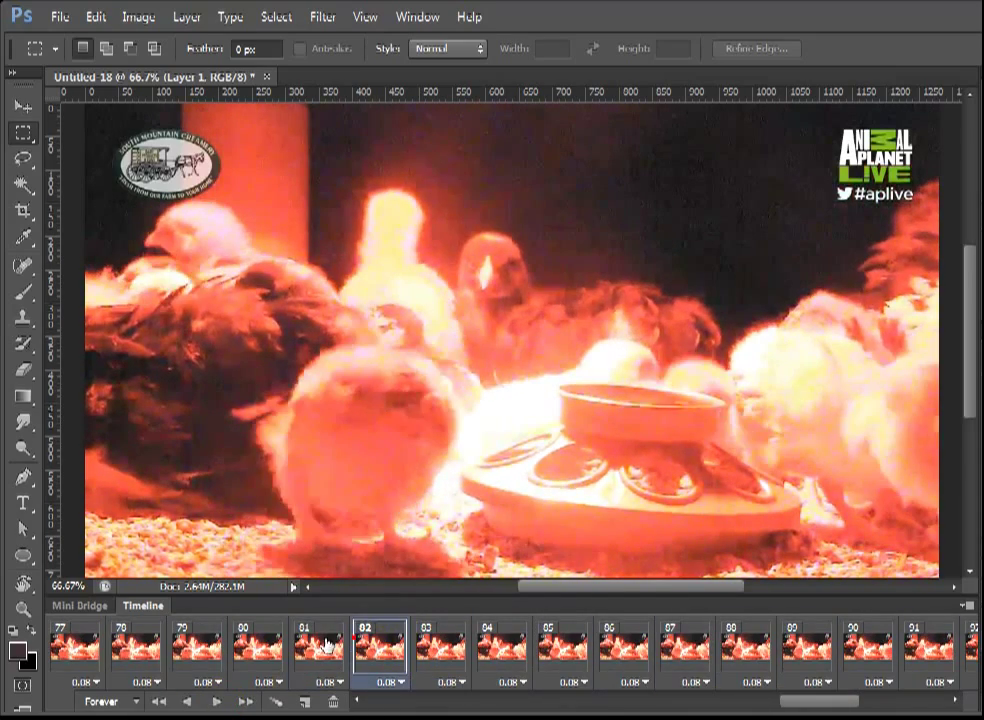
pyautogui.click(136, 648)
pyautogui.click(75, 648)
pyautogui.moveTo(793, 708); pyautogui.dragTo(753, 709)
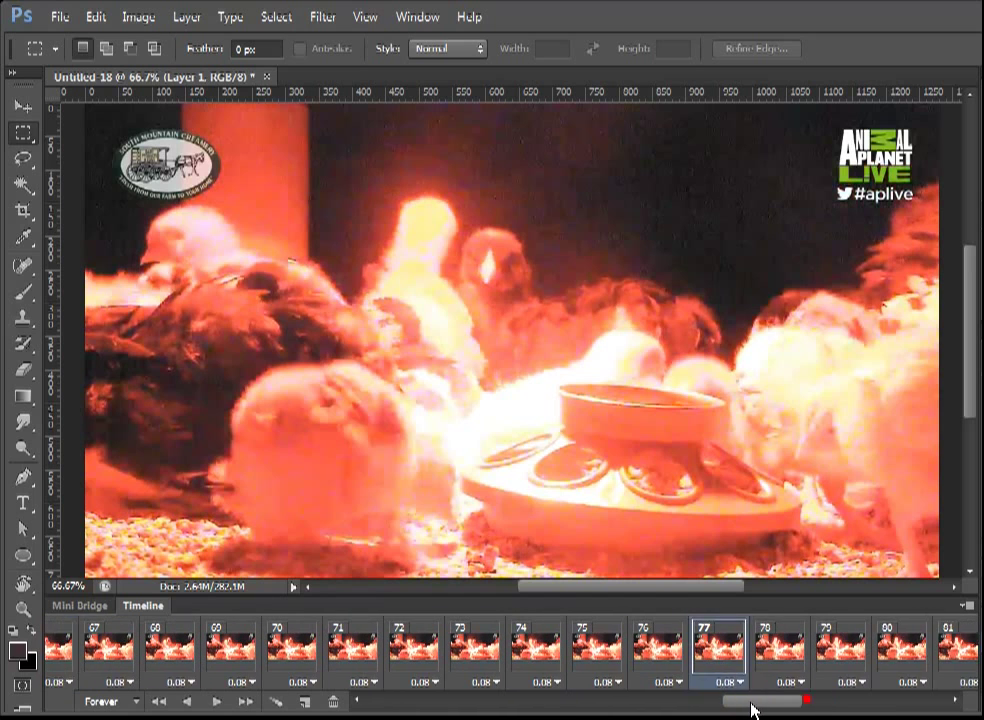
pyautogui.click(564, 648)
pyautogui.click(423, 648)
pyautogui.click(240, 648)
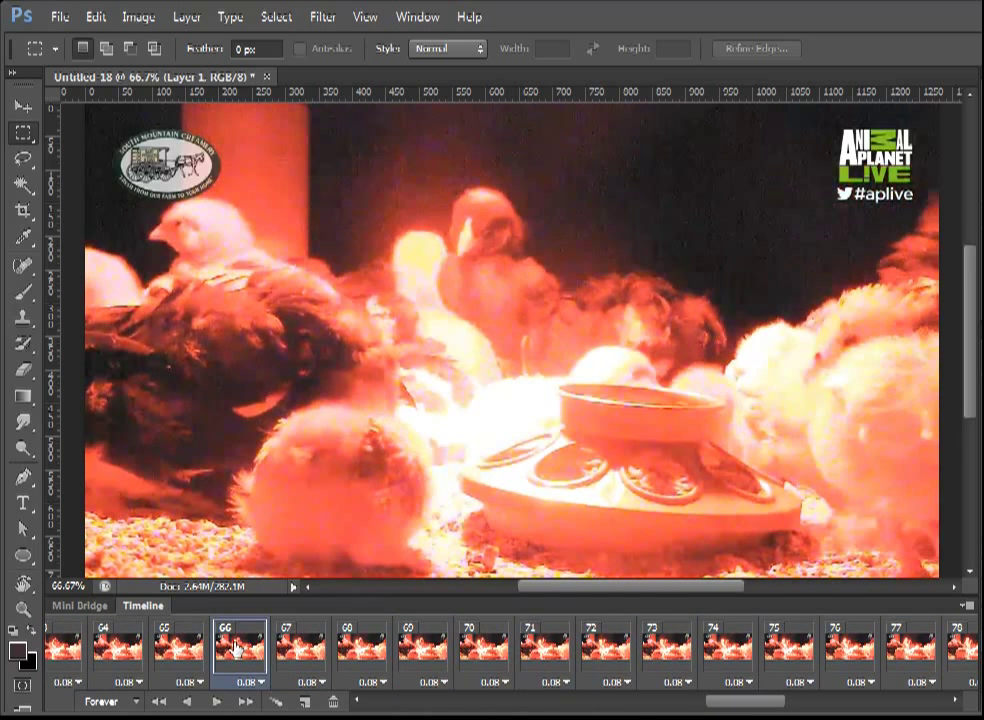
pyautogui.click(485, 648)
pyautogui.click(650, 655)
pyautogui.click(764, 650)
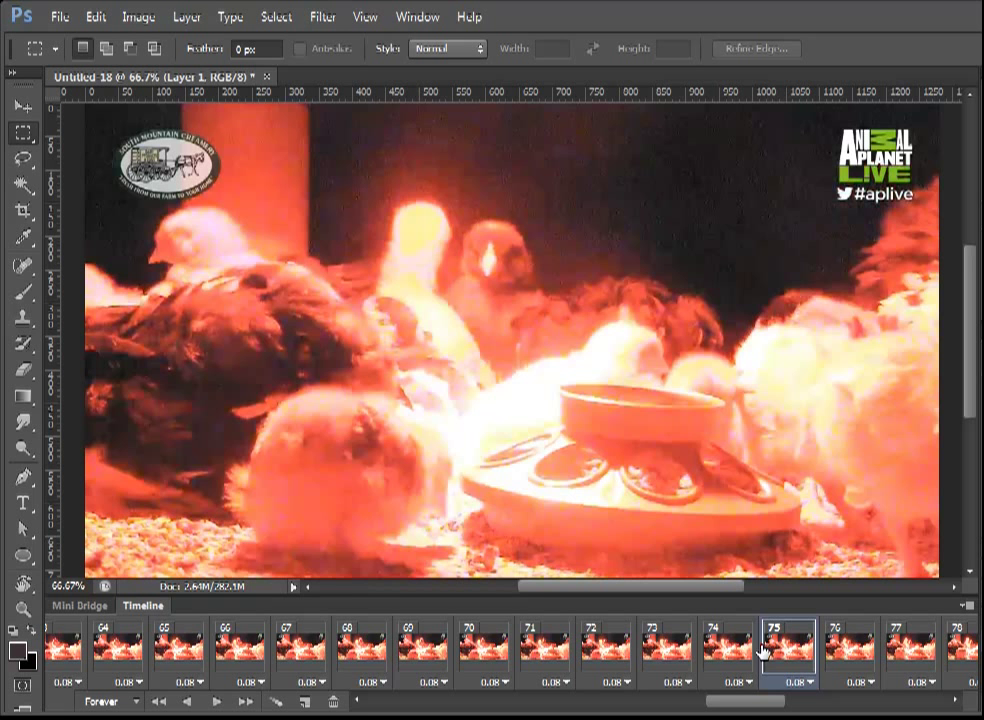
# - Delete frames 76 through 107, everything after frame 75
pyautogui.click(822, 651)
pyautogui.moveTo(804, 705); pyautogui.dragTo(940, 706)
pyautogui.keyDown('shift'); pyautogui.click(950, 685); pyautogui.keyUp('shift')
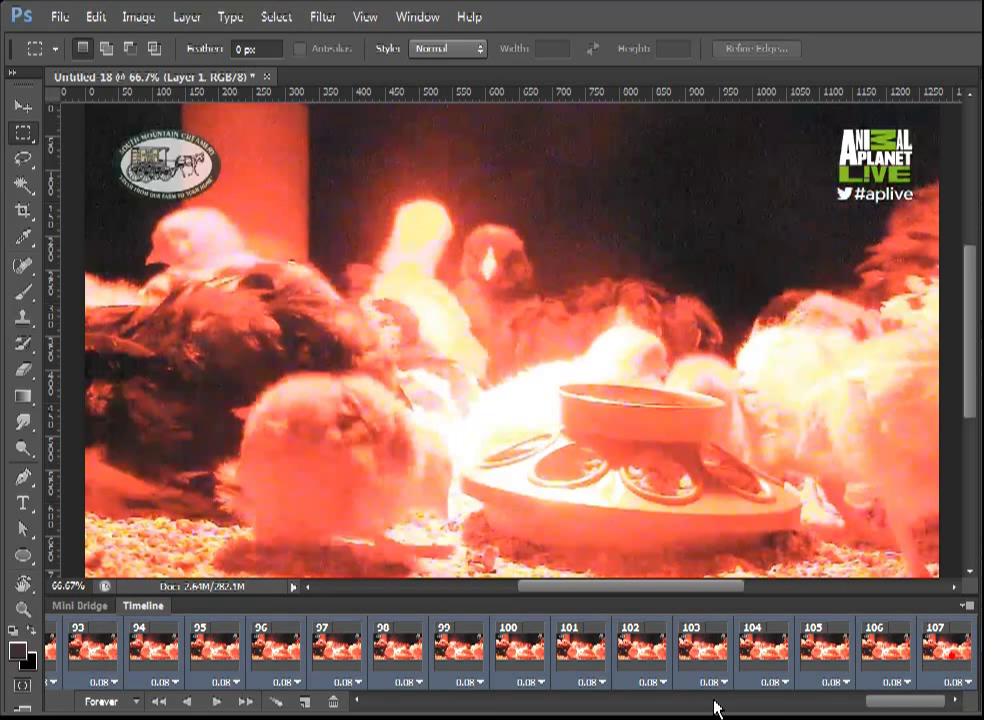
pyautogui.click(334, 702)
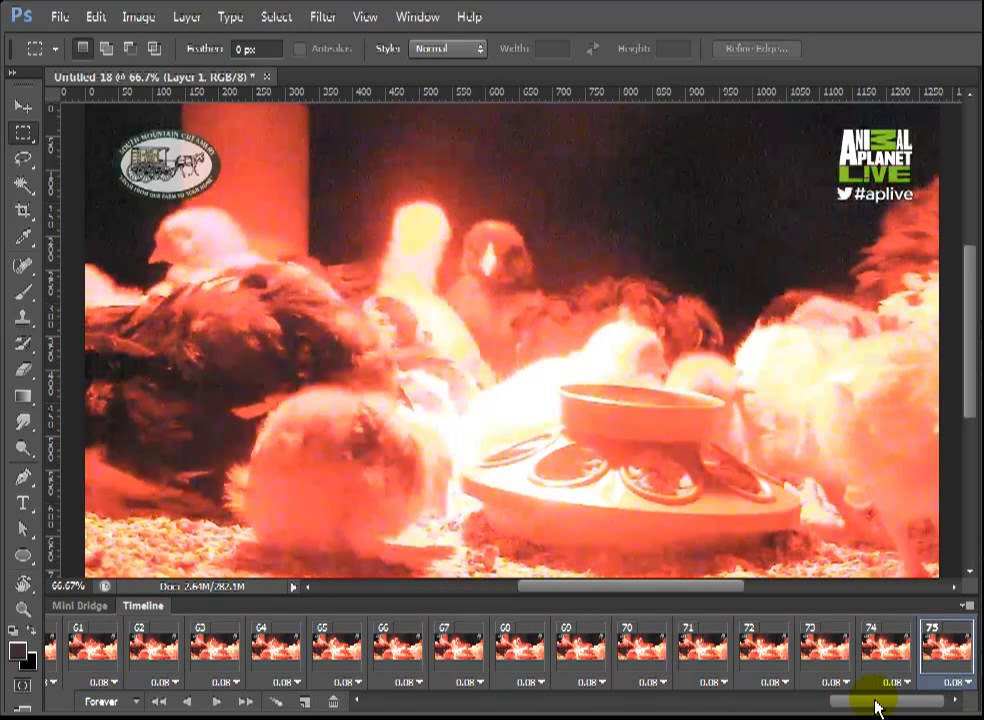
# - Delete the further unwanted frames after checking frame 42
pyautogui.moveTo(884, 708)
pyautogui.mouseDown()
pyautogui.moveTo(774, 703)
pyautogui.moveTo(716, 682)
pyautogui.mouseUp()
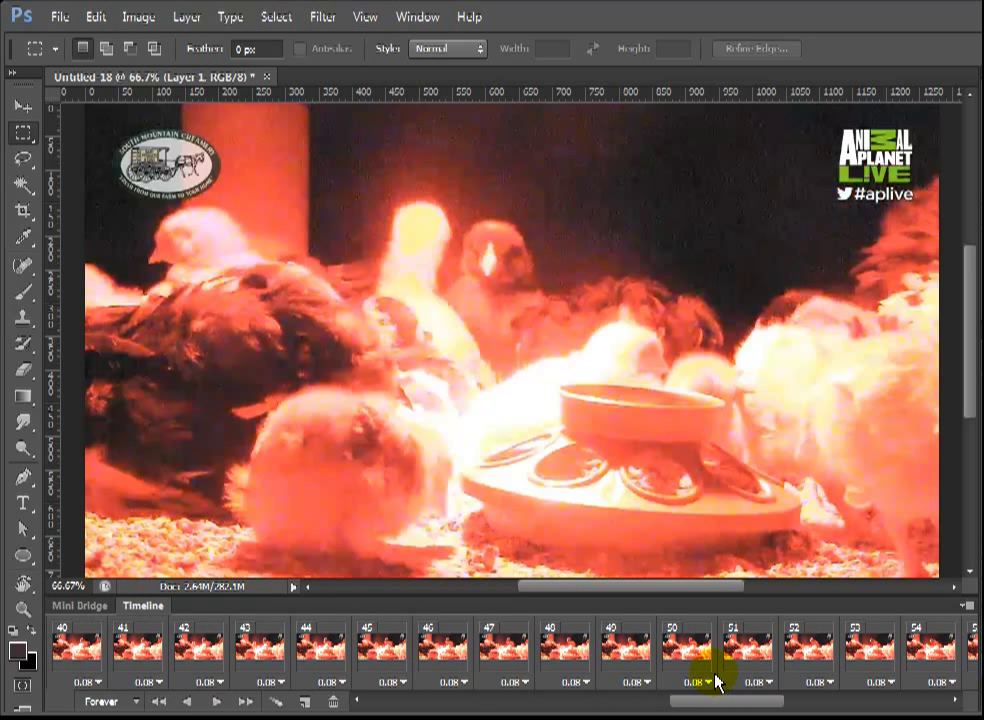
pyautogui.click(185, 645)
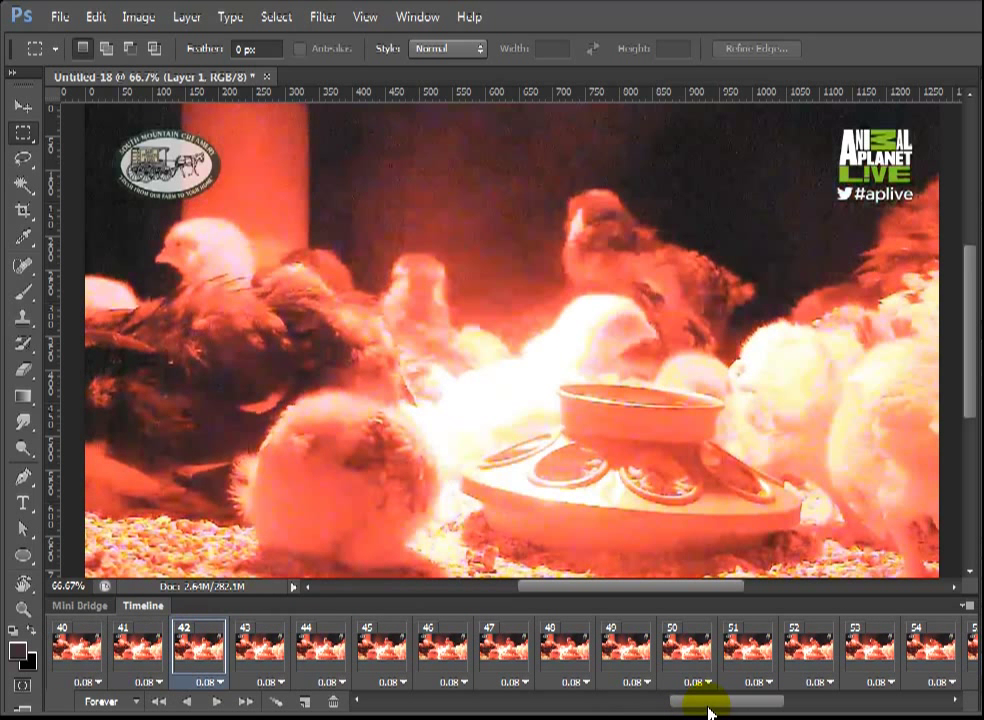
pyautogui.moveTo(708, 710); pyautogui.dragTo(389, 703)
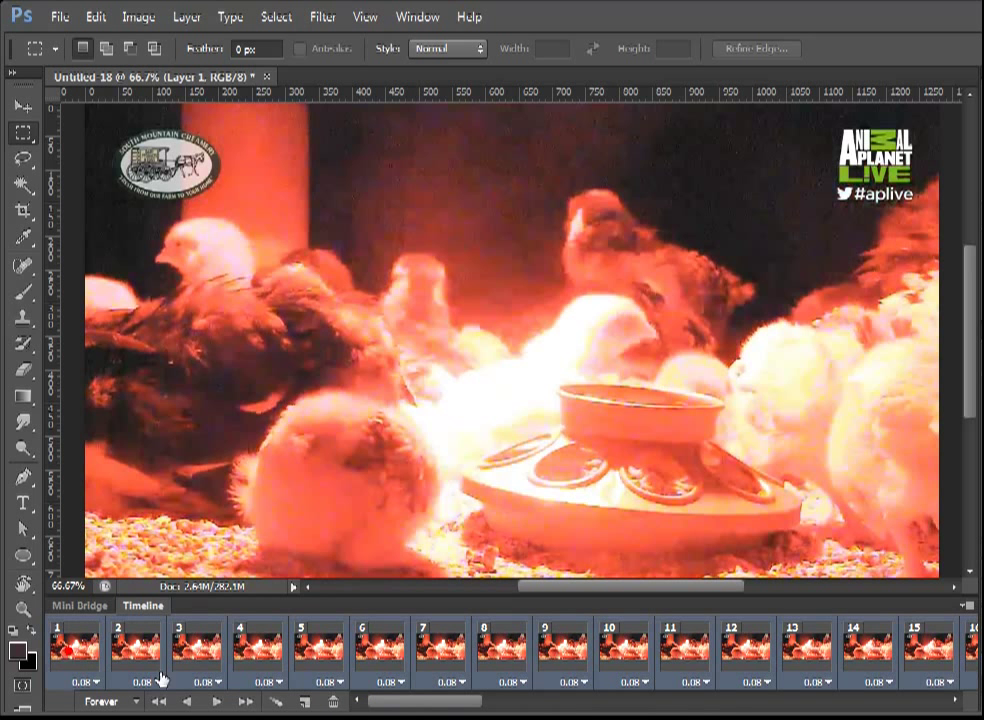
pyautogui.click(333, 703)
# - Delete the last frame 33, leaving 32 frames, and play the animation
pyautogui.moveTo(516, 706); pyautogui.dragTo(797, 715)
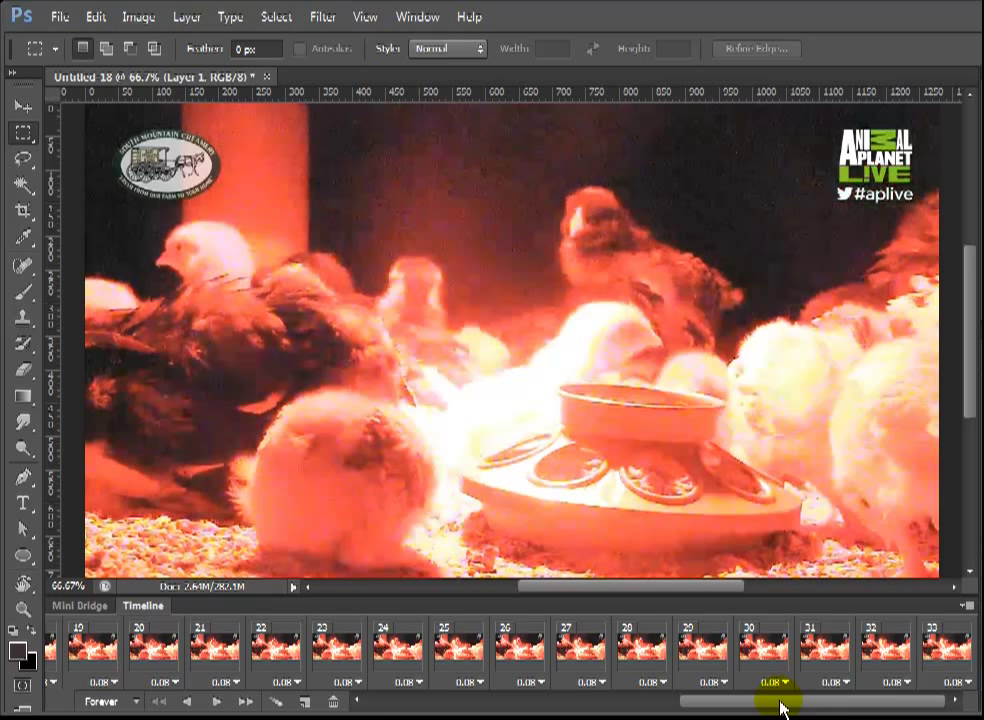
pyautogui.click(940, 643)
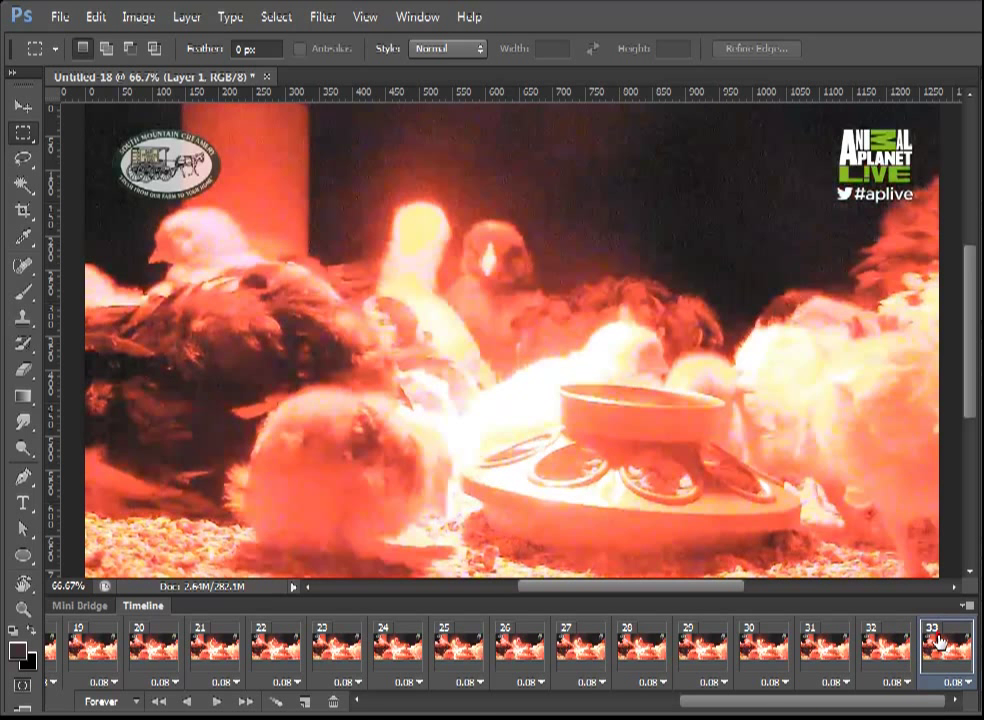
pyautogui.click(340, 703)
pyautogui.moveTo(680, 704); pyautogui.dragTo(373, 700)
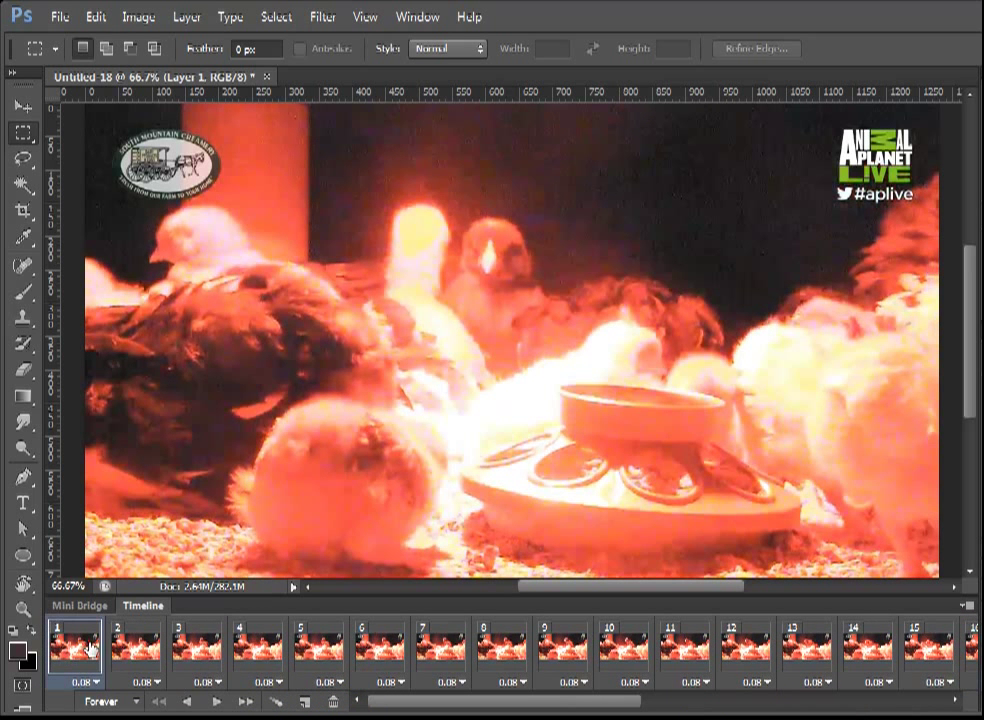
pyautogui.click(216, 702)
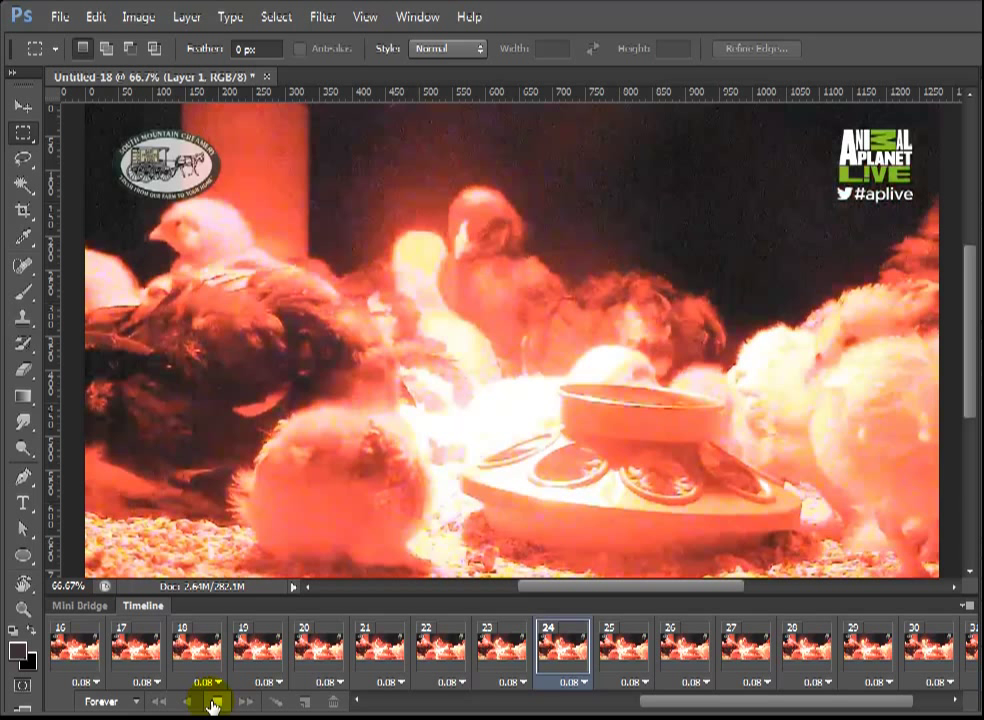
# - Place a vertical guide at the chick's left edge and a horizontal guide at its top
pyautogui.click(213, 704)
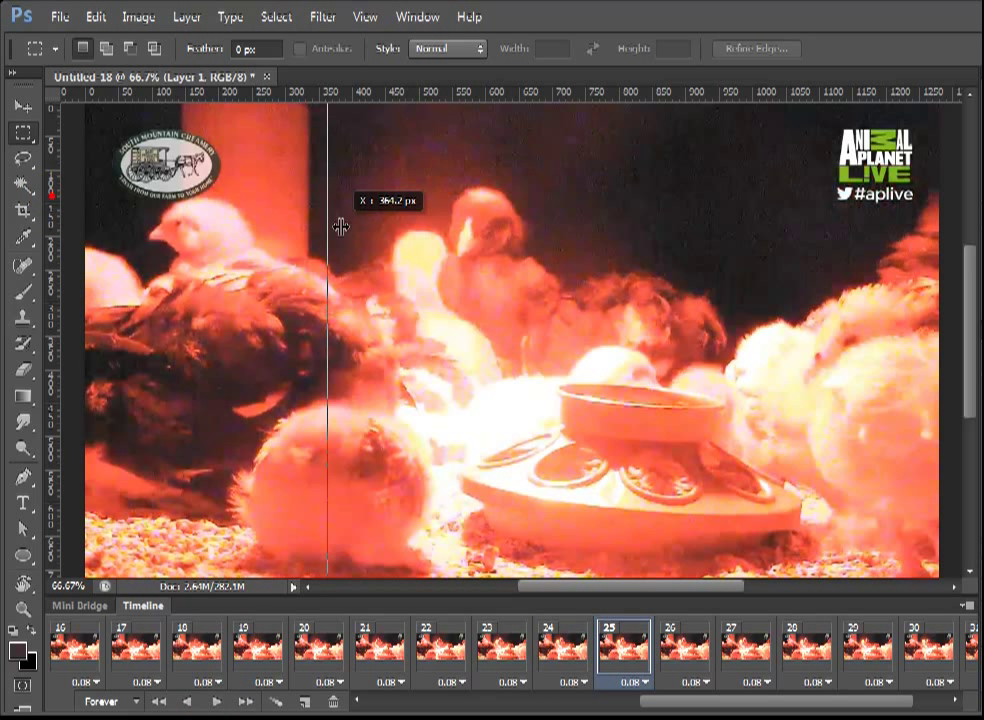
pyautogui.moveTo(341, 228); pyautogui.dragTo(404, 227)
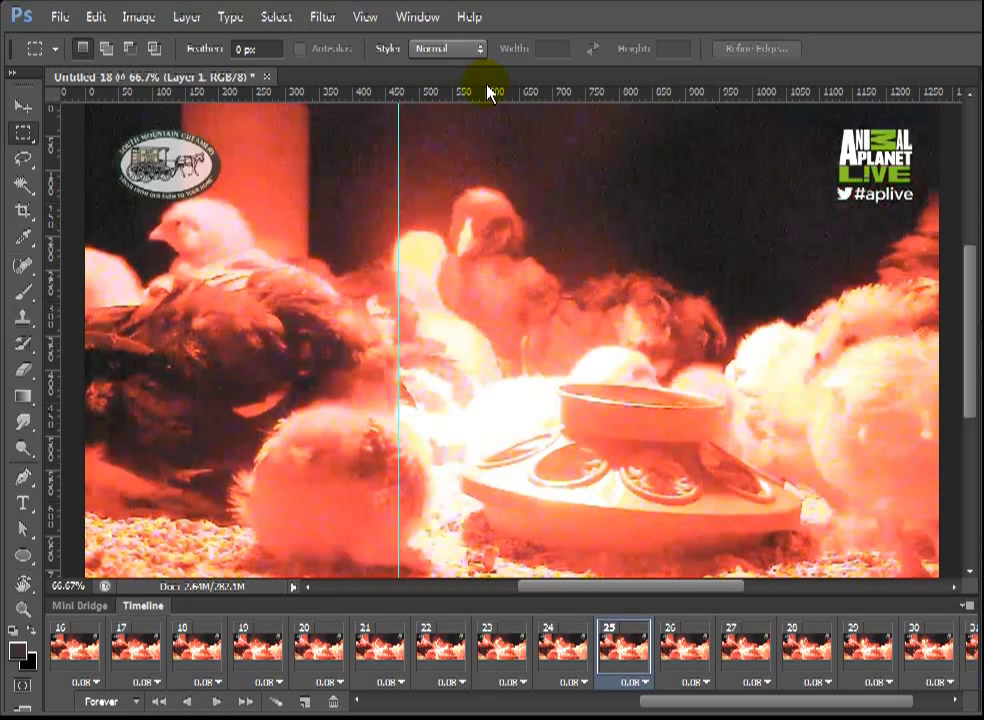
pyautogui.moveTo(489, 132); pyautogui.dragTo(500, 162)
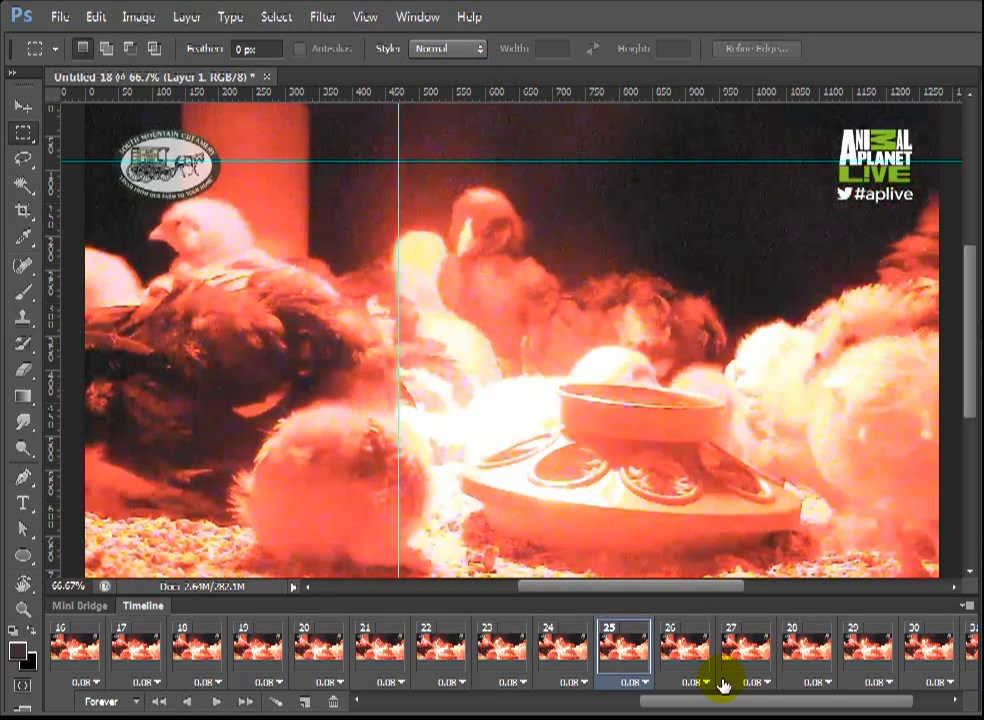
pyautogui.moveTo(728, 702); pyautogui.dragTo(772, 706)
pyautogui.click(948, 650)
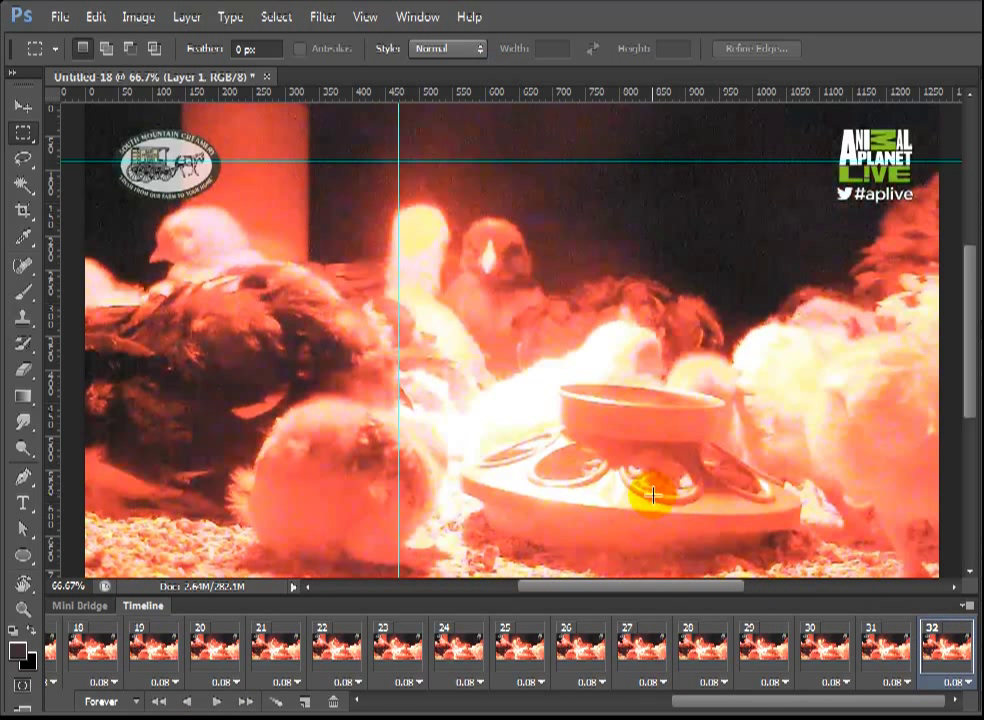
pyautogui.click(380, 704)
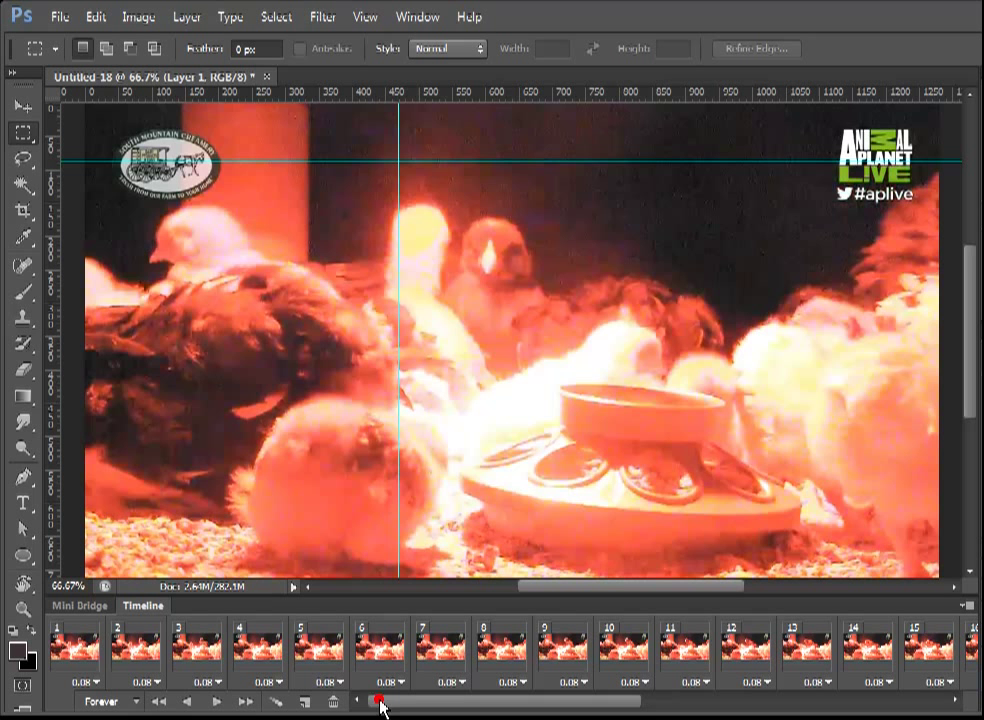
# - Add a bottom horizontal guide and a right vertical guide to close the crop area
pyautogui.moveTo(490, 100); pyautogui.dragTo(505, 410)
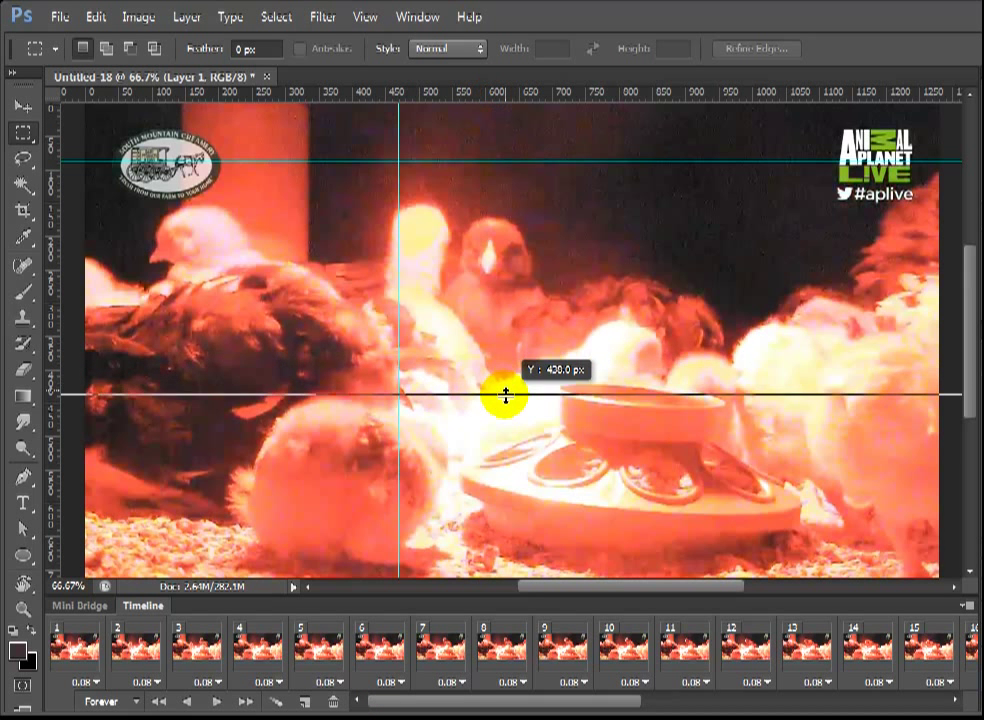
pyautogui.click(85, 668)
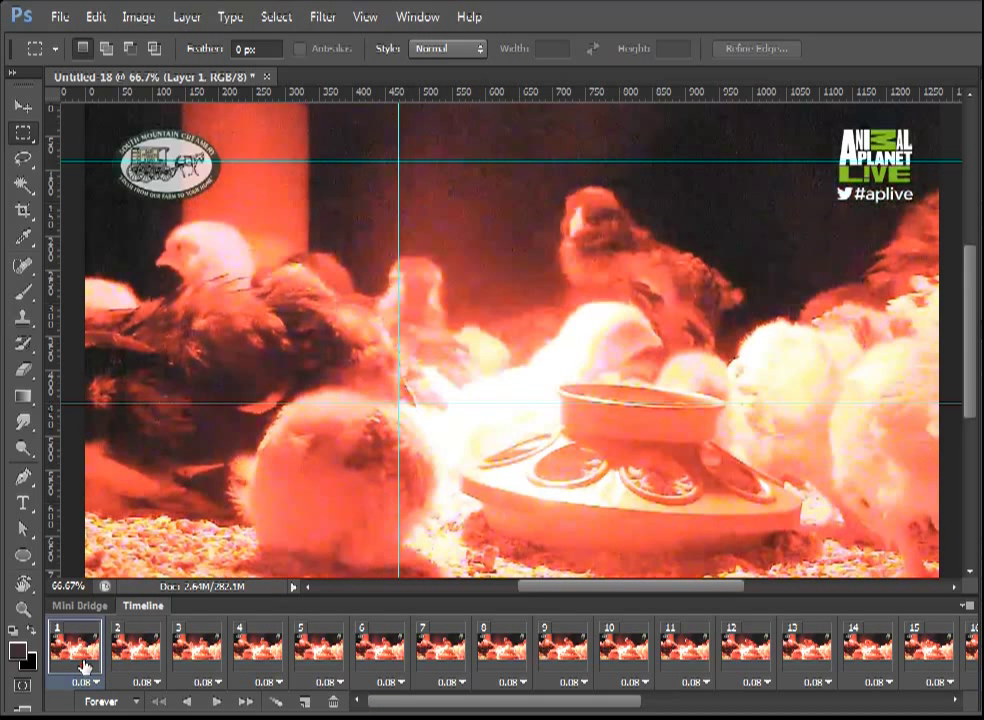
pyautogui.moveTo(55, 370); pyautogui.dragTo(770, 414)
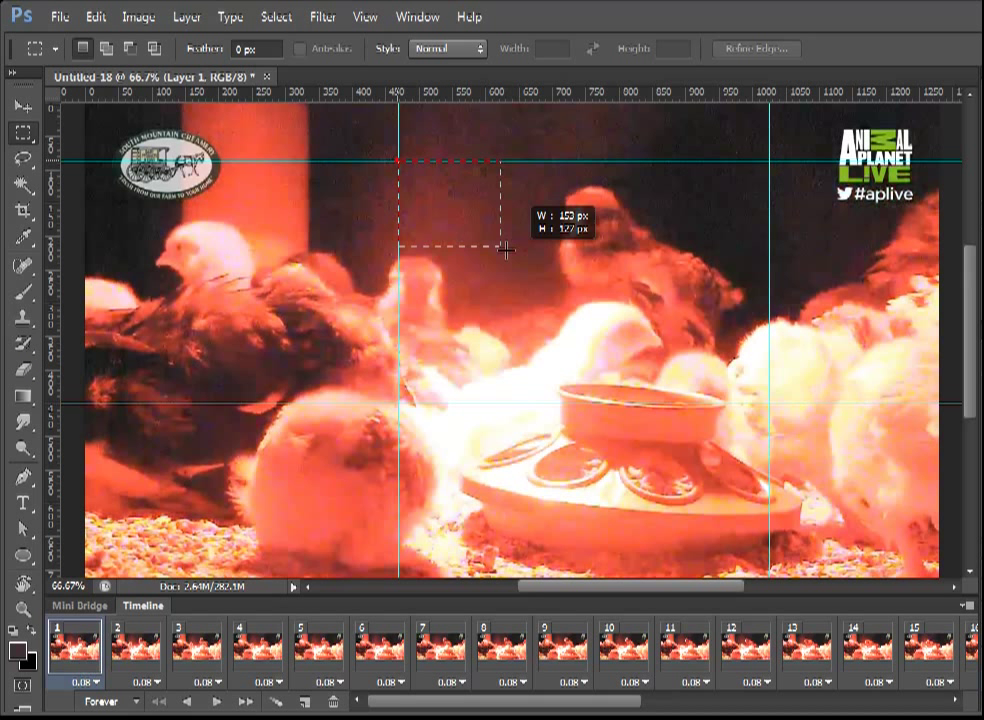
pyautogui.moveTo(505, 248); pyautogui.dragTo(395, 175)
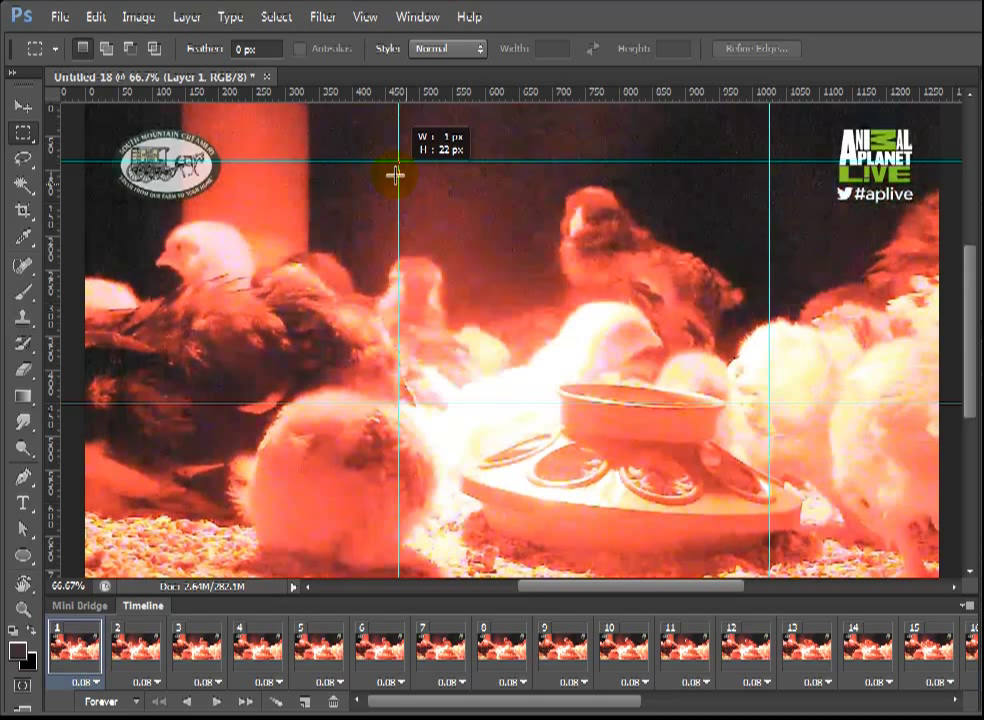
# - Play the animation to check the guide framing, then return to the first frame
pyautogui.click(228, 705)
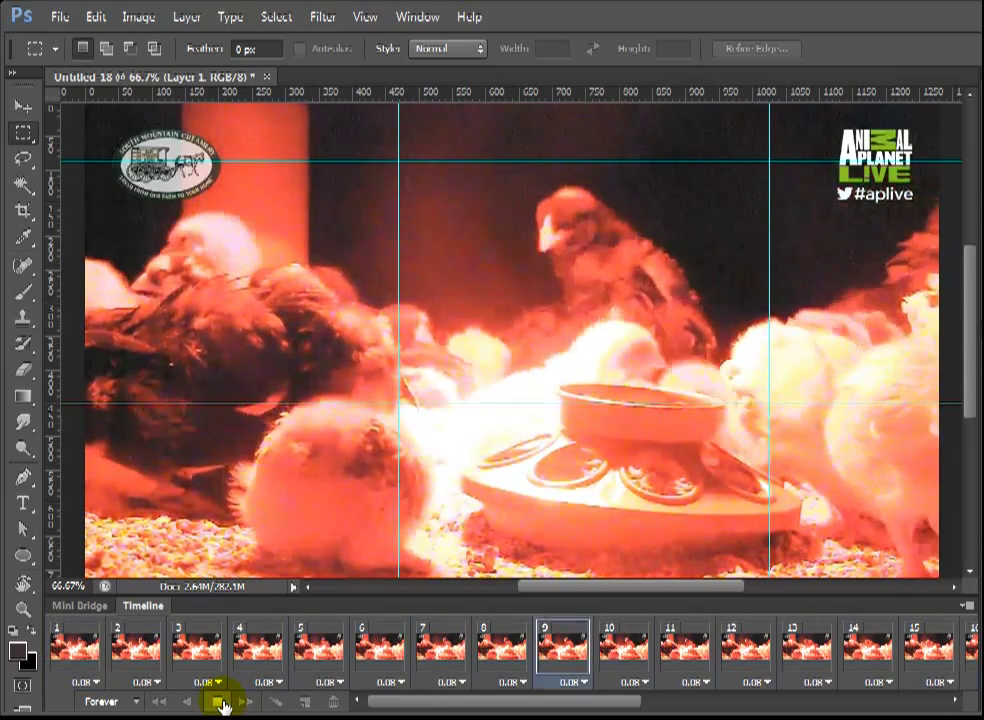
pyautogui.click(220, 704)
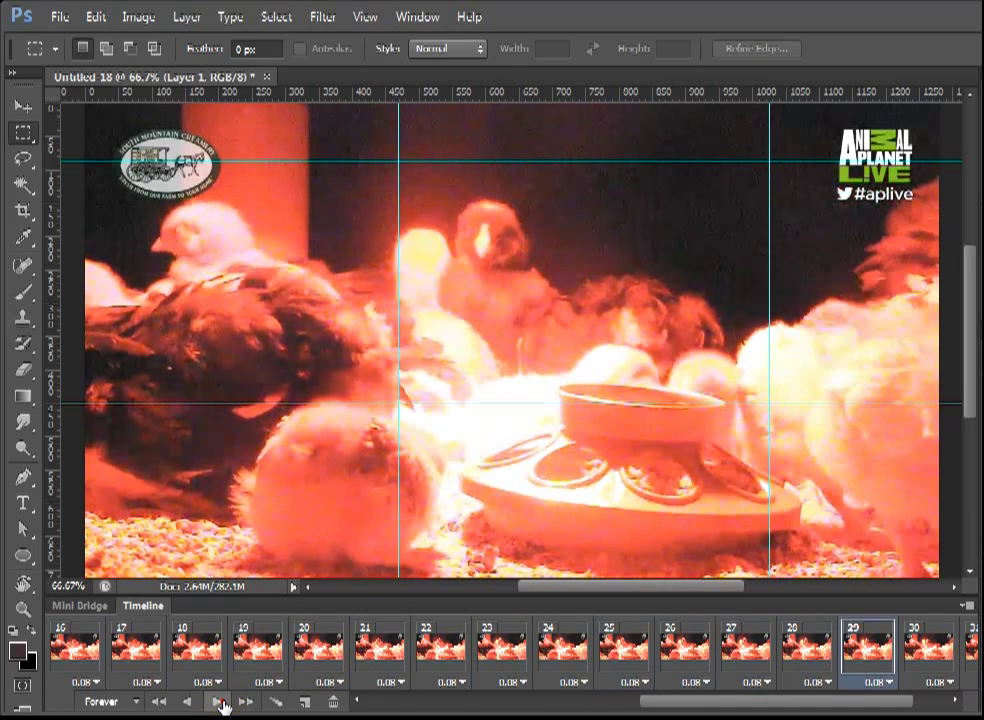
pyautogui.moveTo(668, 702); pyautogui.dragTo(325, 700)
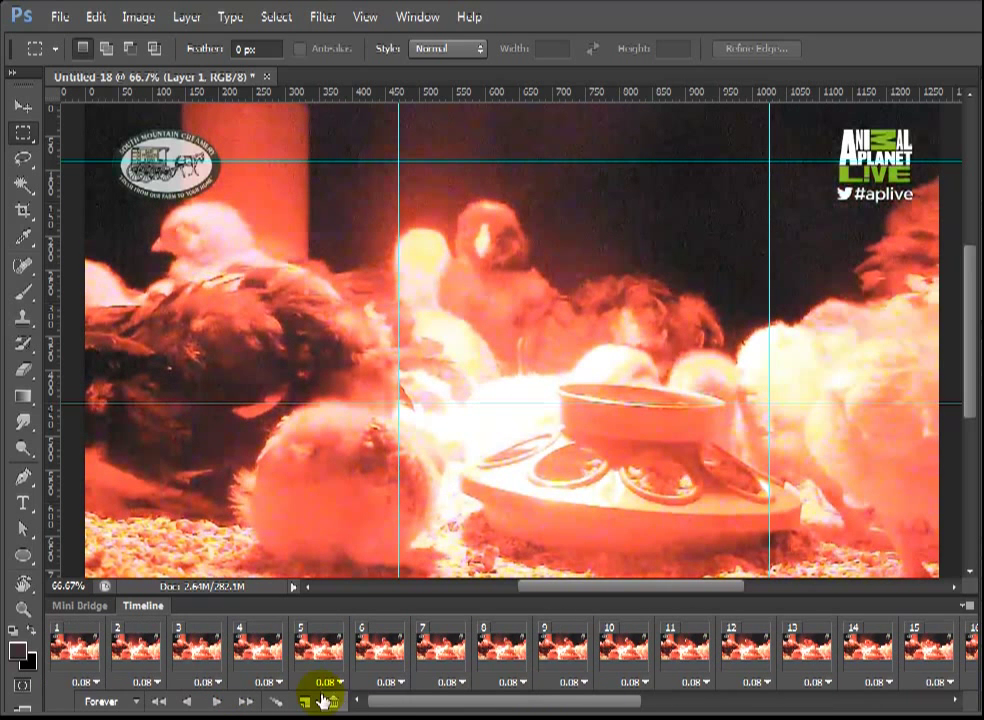
pyautogui.click(78, 648)
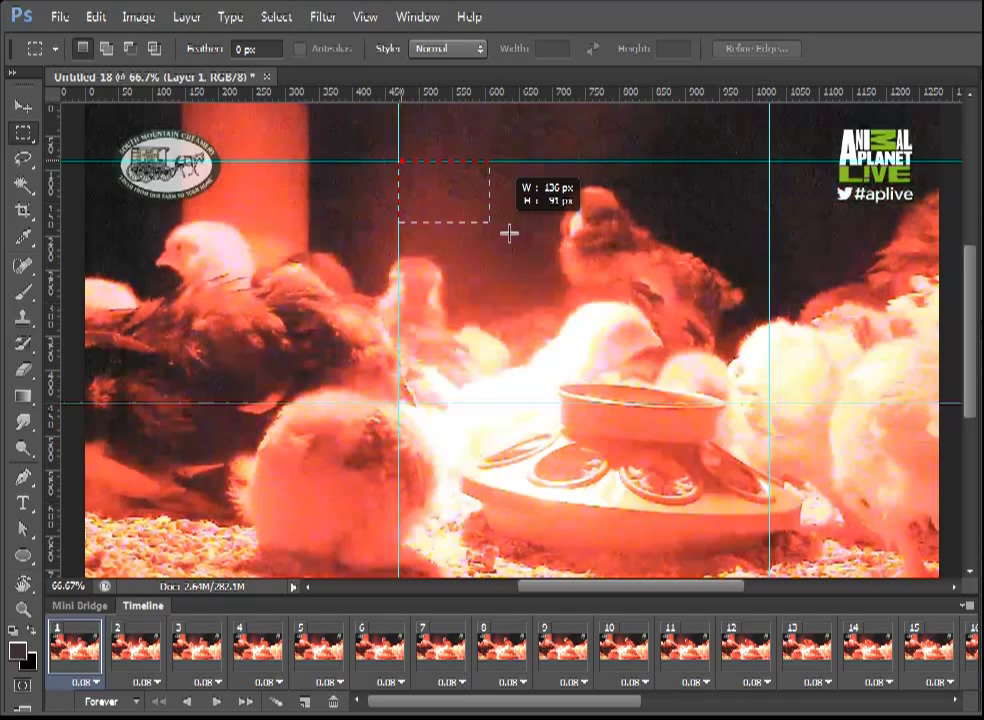
# - Crop to the marquee between the four guides and open Save for Web
pyautogui.moveTo(509, 233); pyautogui.dragTo(769, 404)
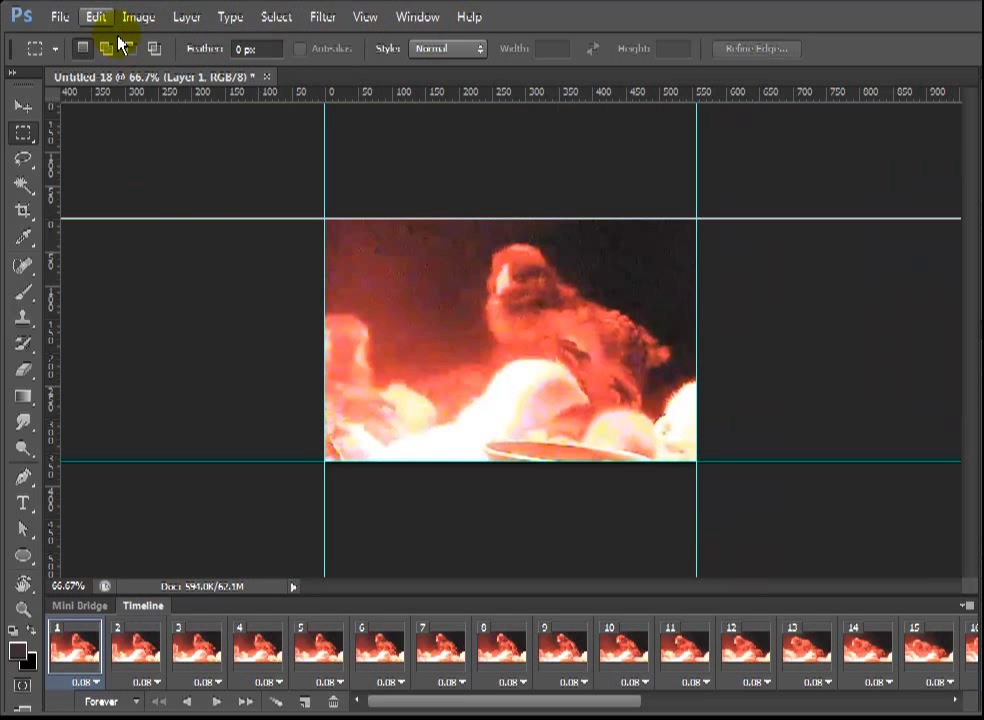
pyautogui.click(62, 17)
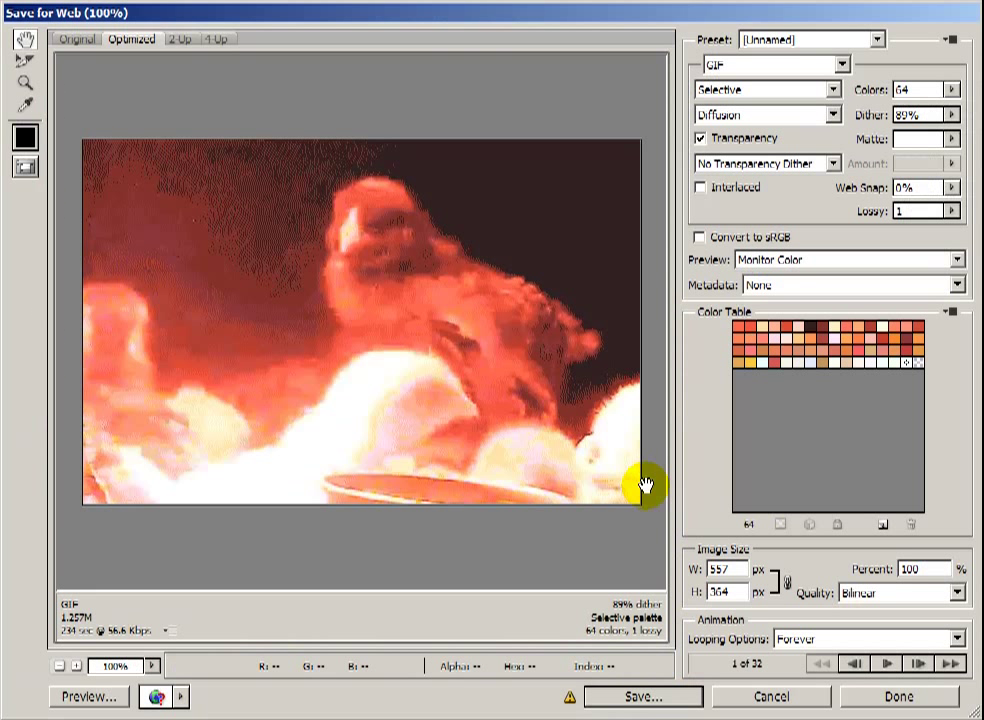
# - Set the GIF to W 380 px, 128 colours, and Adaptive rather than Perceptual reduction
pyautogui.click(731, 592)
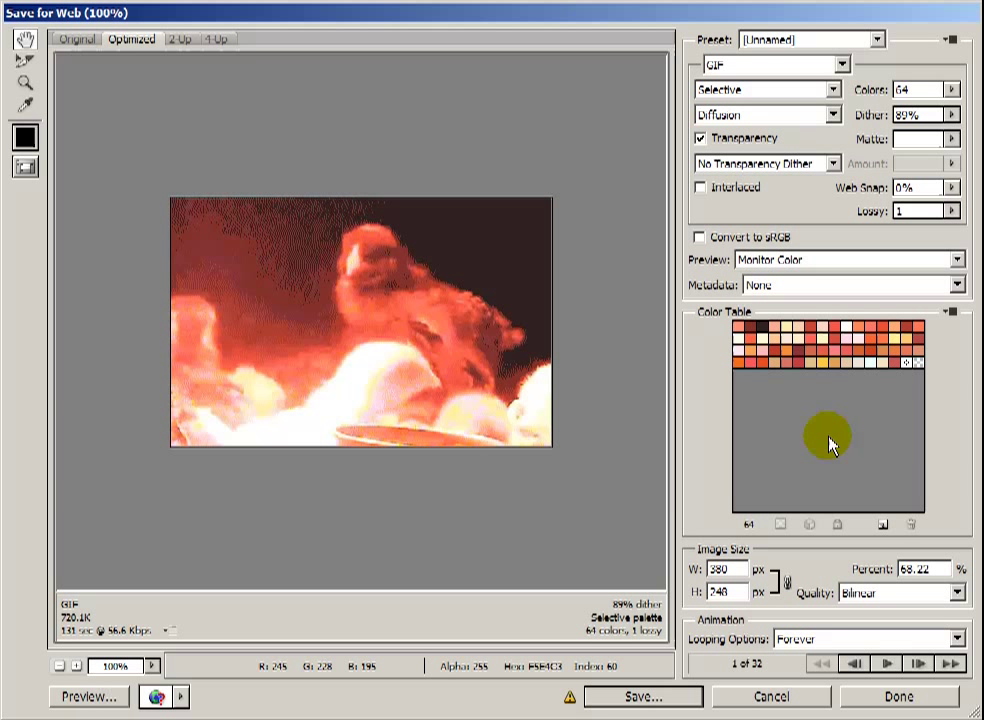
pyautogui.click(951, 89)
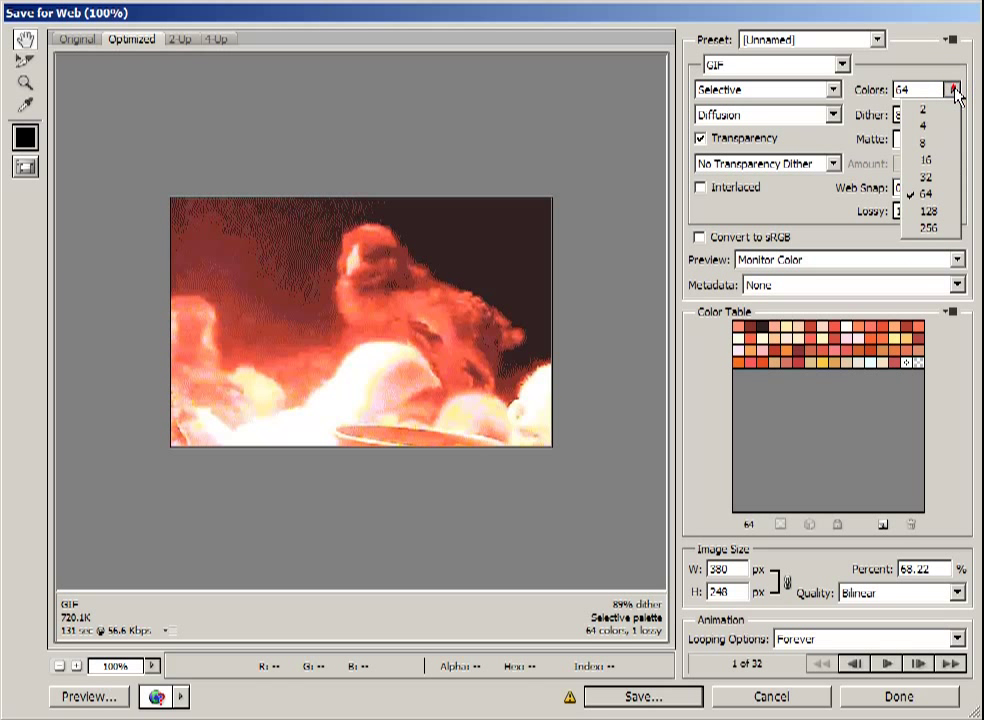
pyautogui.click(946, 212)
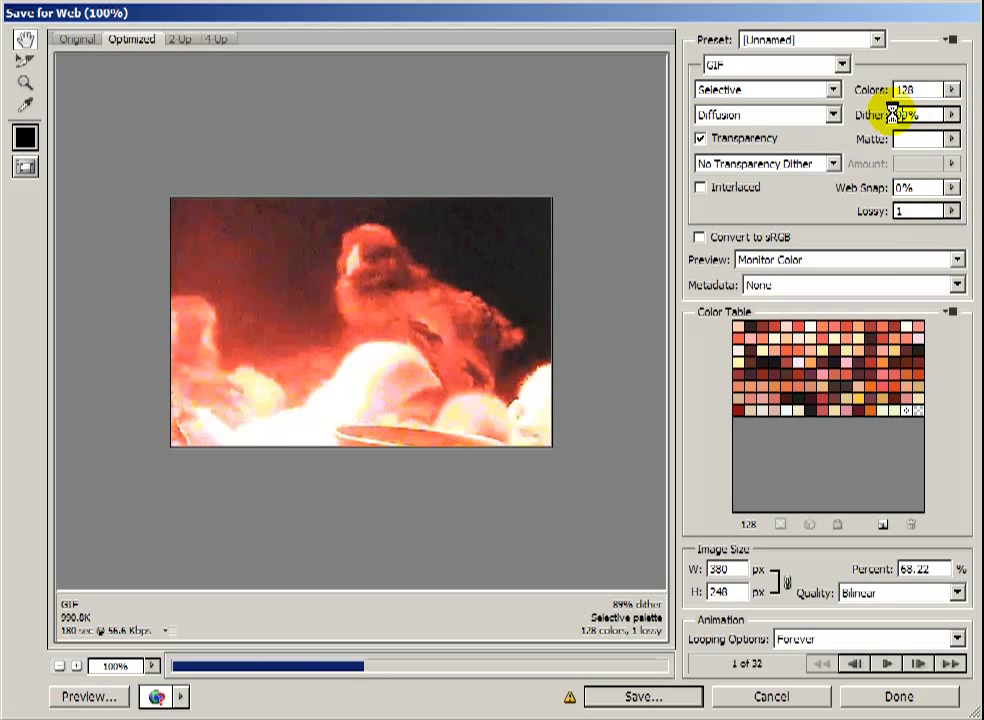
pyautogui.click(800, 90)
pyautogui.click(784, 106)
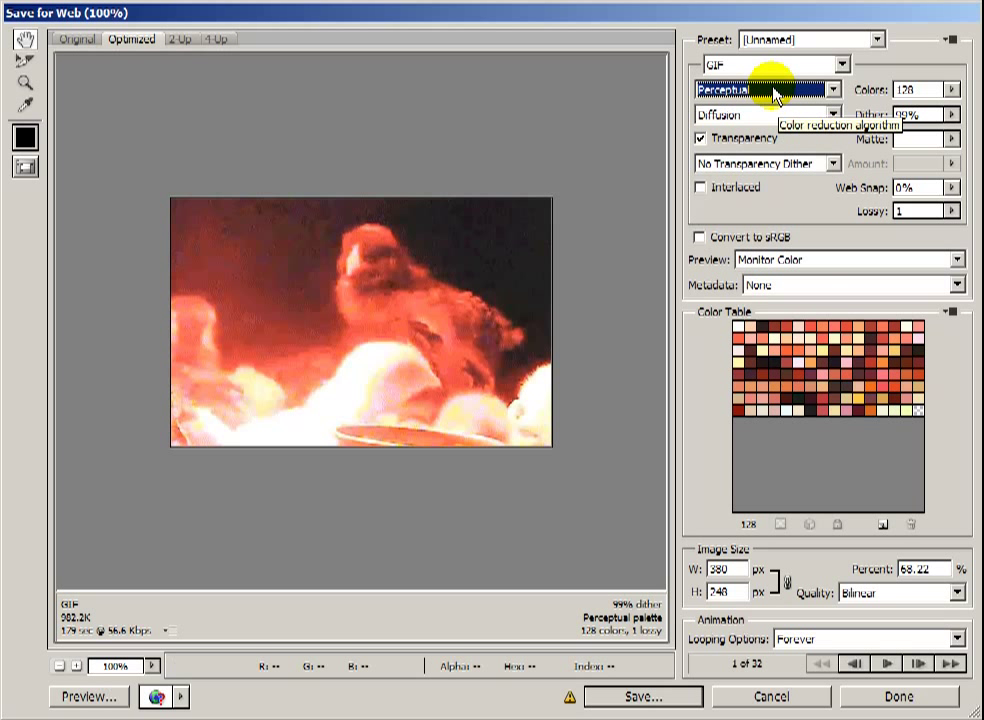
pyautogui.click(773, 92)
pyautogui.click(705, 141)
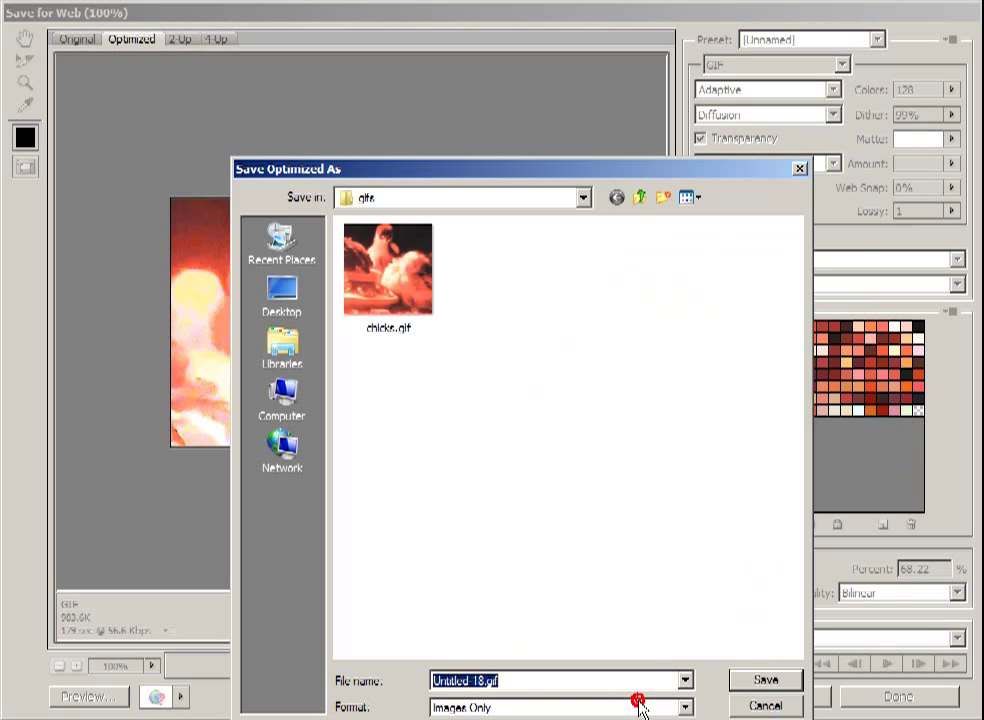
# - Save the animation as chicks2.gif in the gifs folder
pyautogui.write('ch')
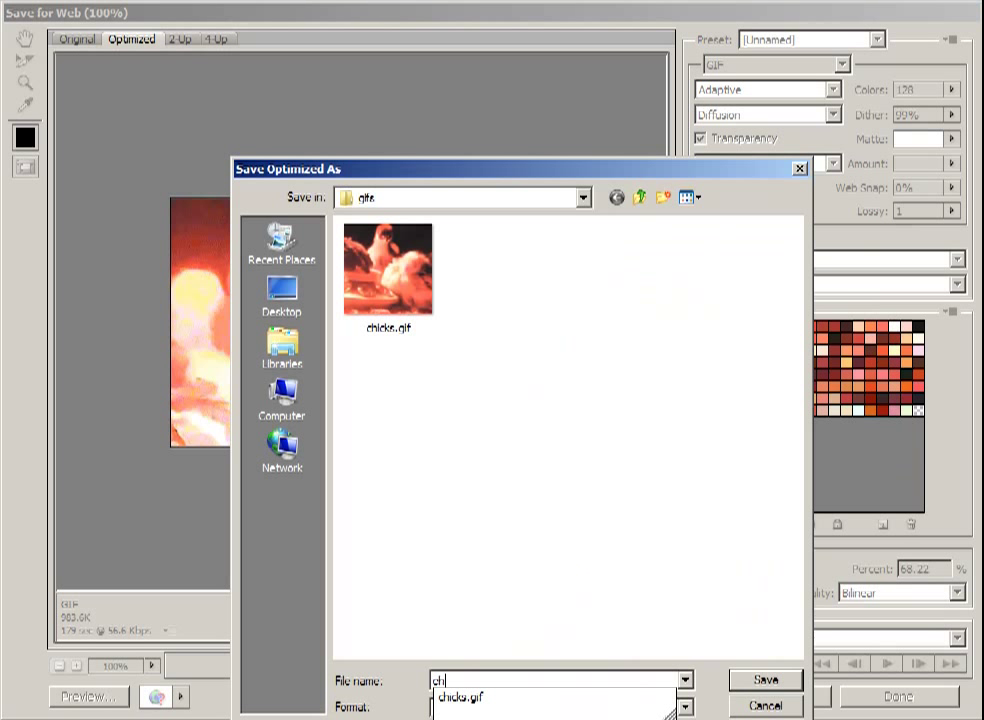
pyautogui.write('icks2')
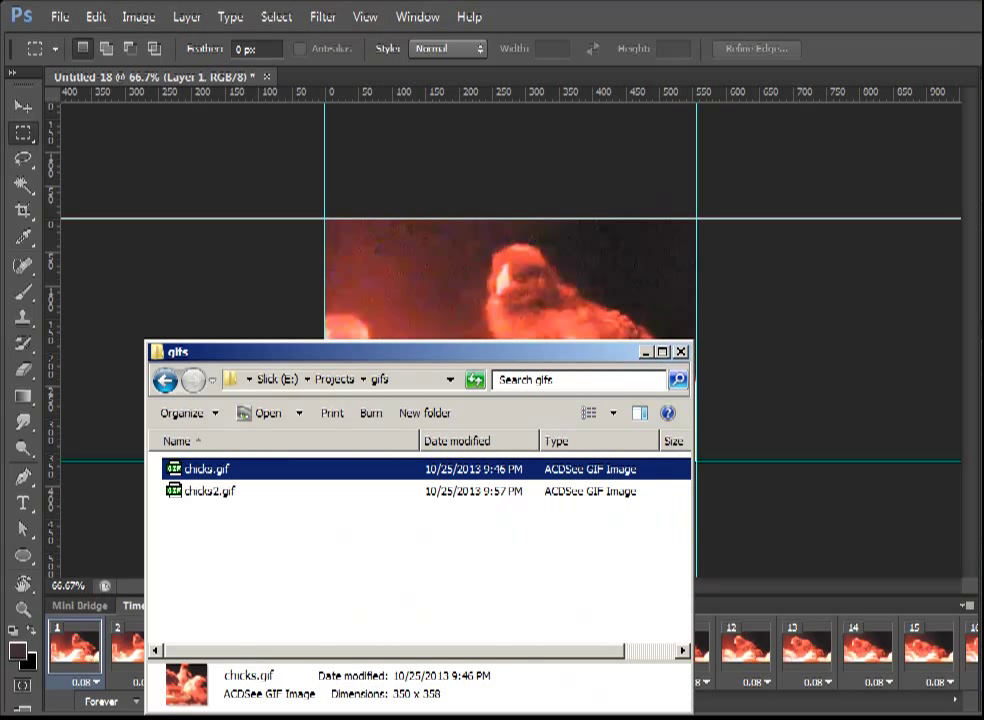
# - Open chicks2.gif in ACDSee to view the 380×248, 32-frame chick animation
pyautogui.click(231, 492)
pyautogui.doubleClick(231, 494)
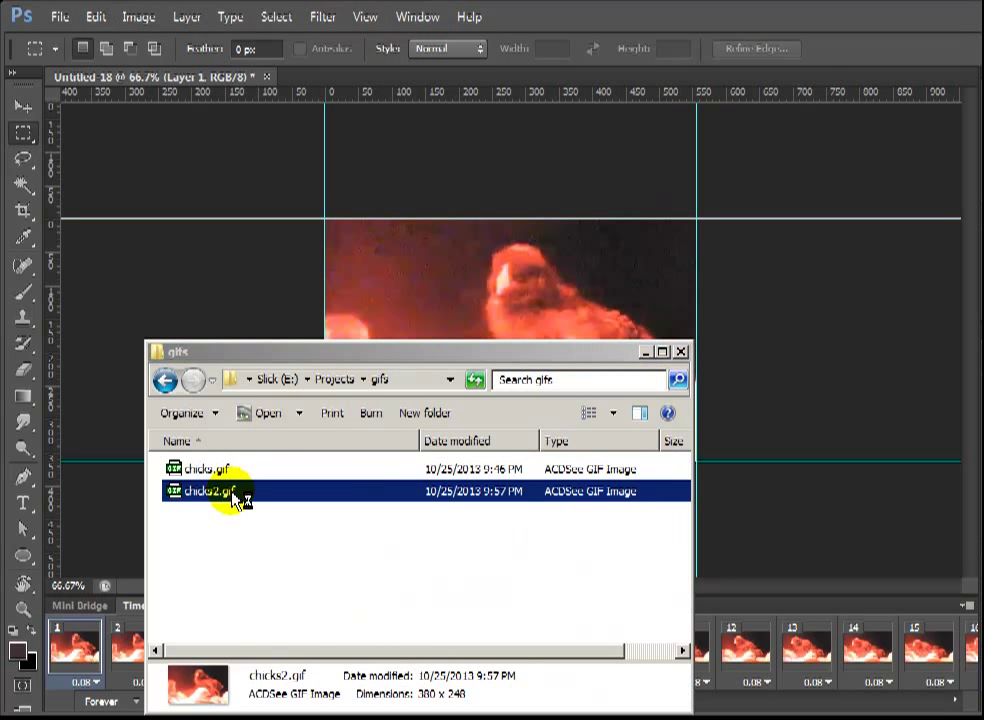
pyautogui.moveTo(854, 372); pyautogui.dragTo(302, 220)
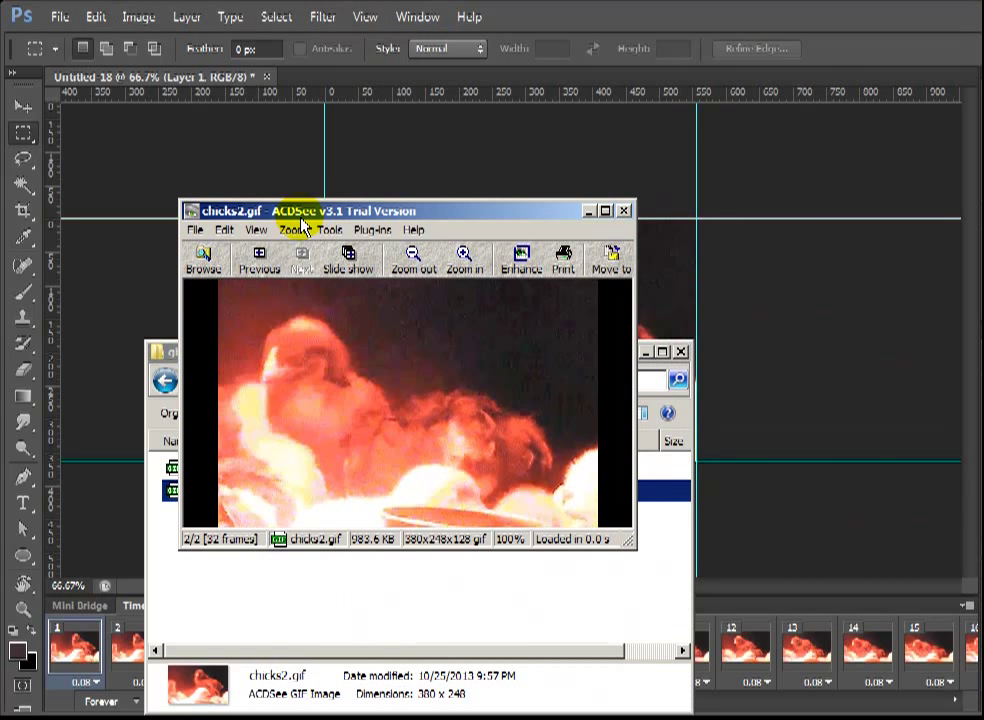